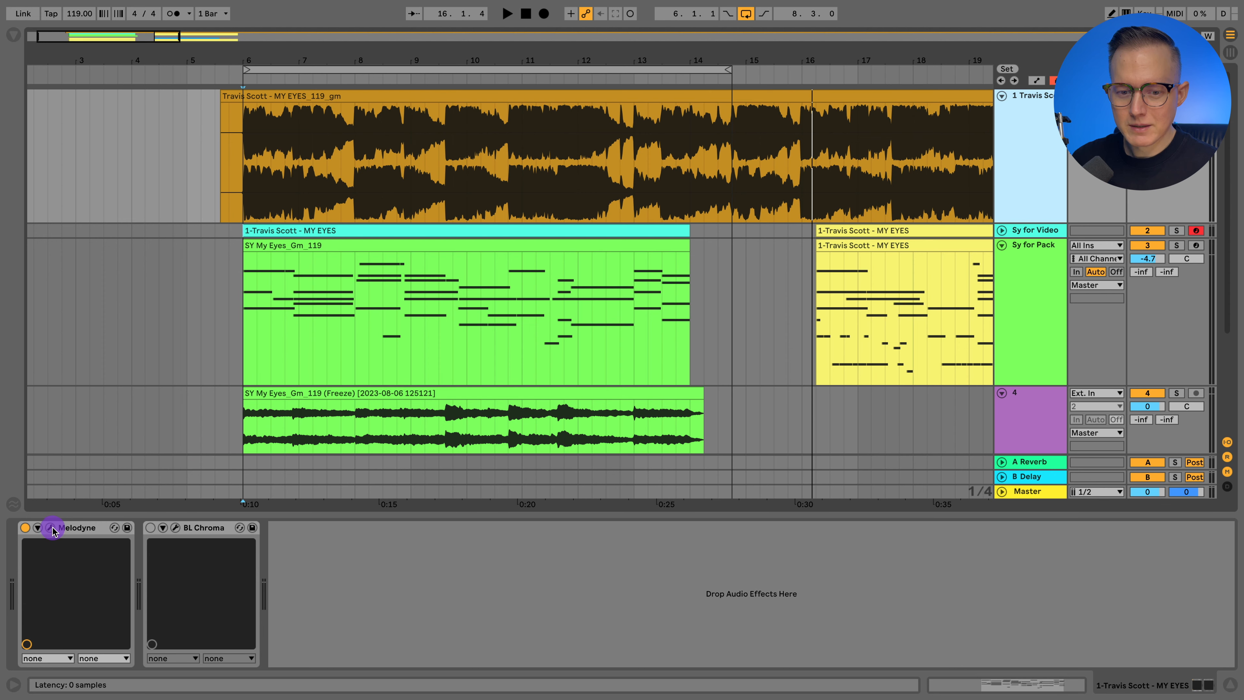
# Open Melodyne on the Travis Scott audio track and look at which detection algorithm is set for the analysed audio
pyautogui.click(51, 528)
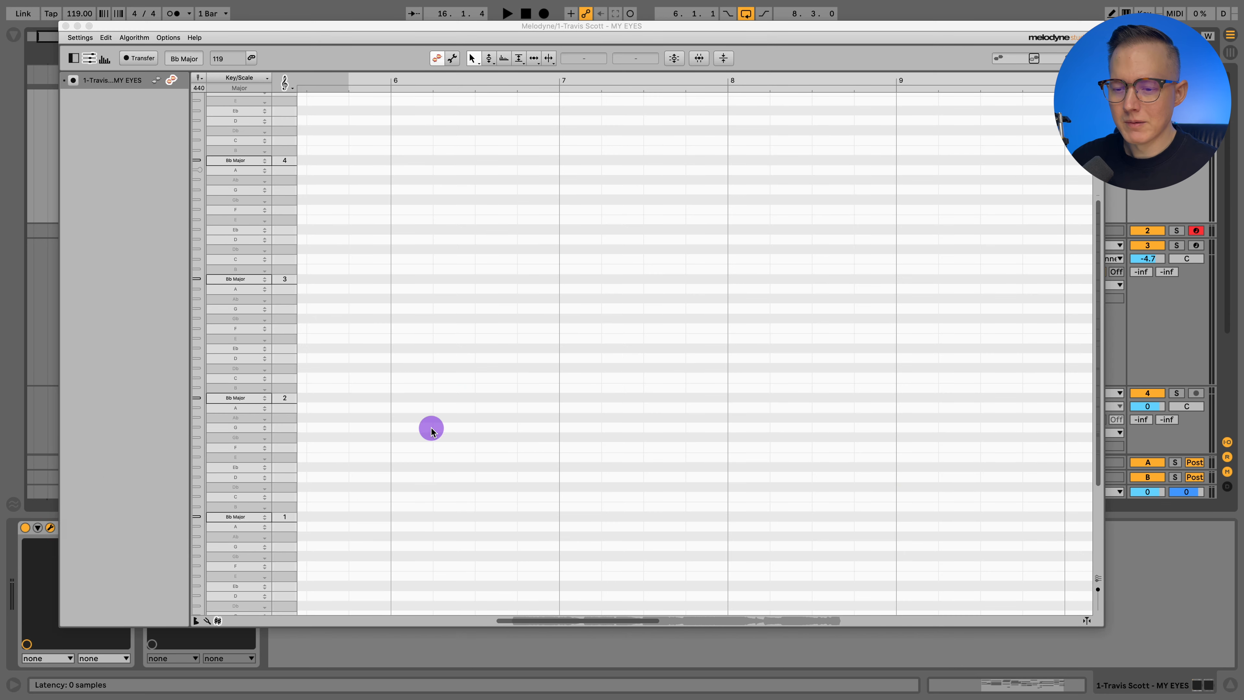
pyautogui.scroll(-4, 591, 498)
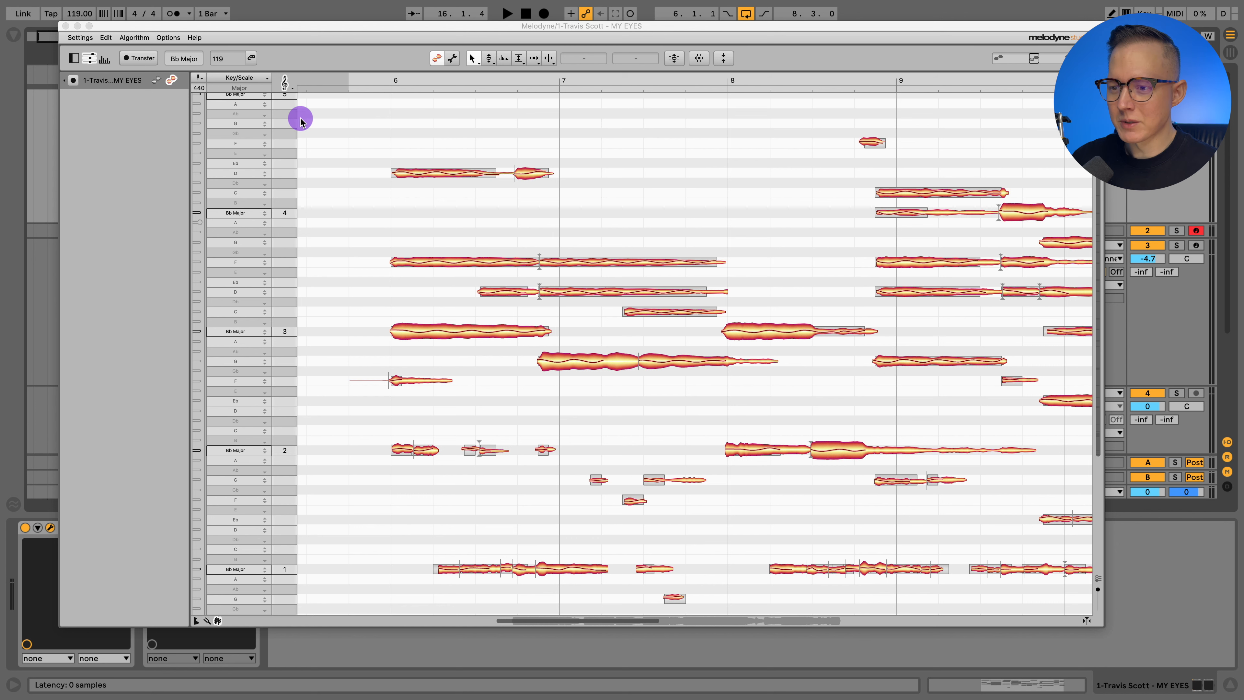
pyautogui.scroll(-1, 582, 304)
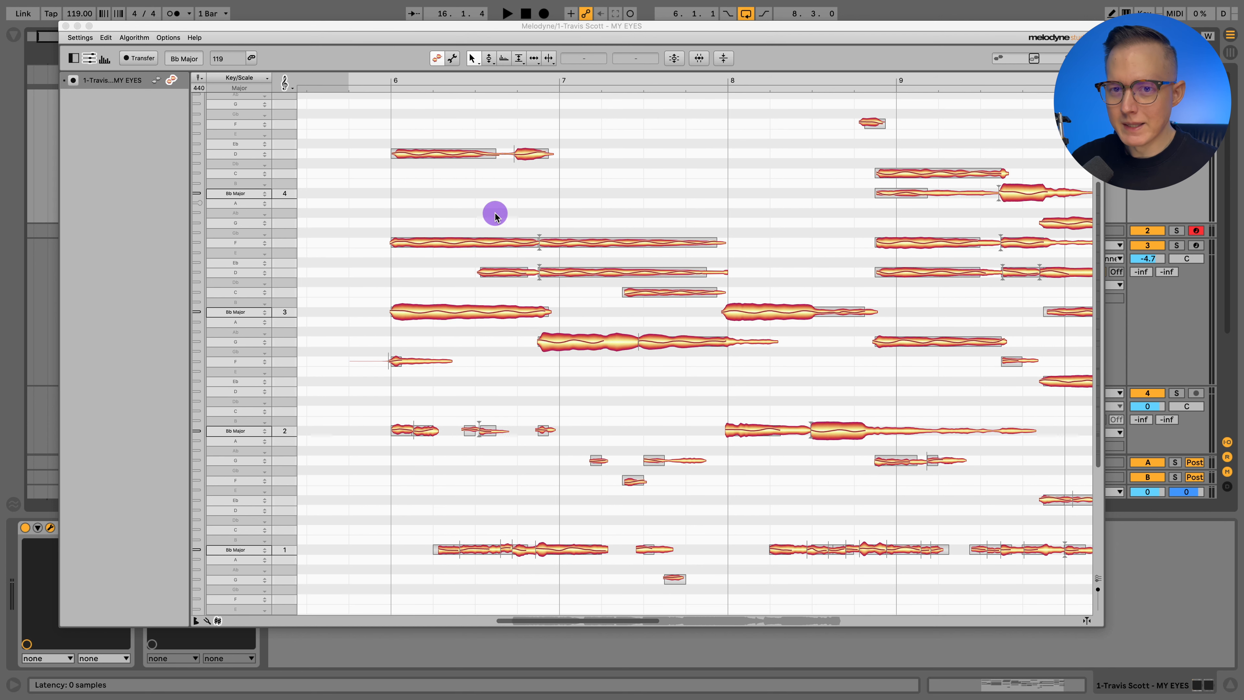
pyautogui.click(134, 38)
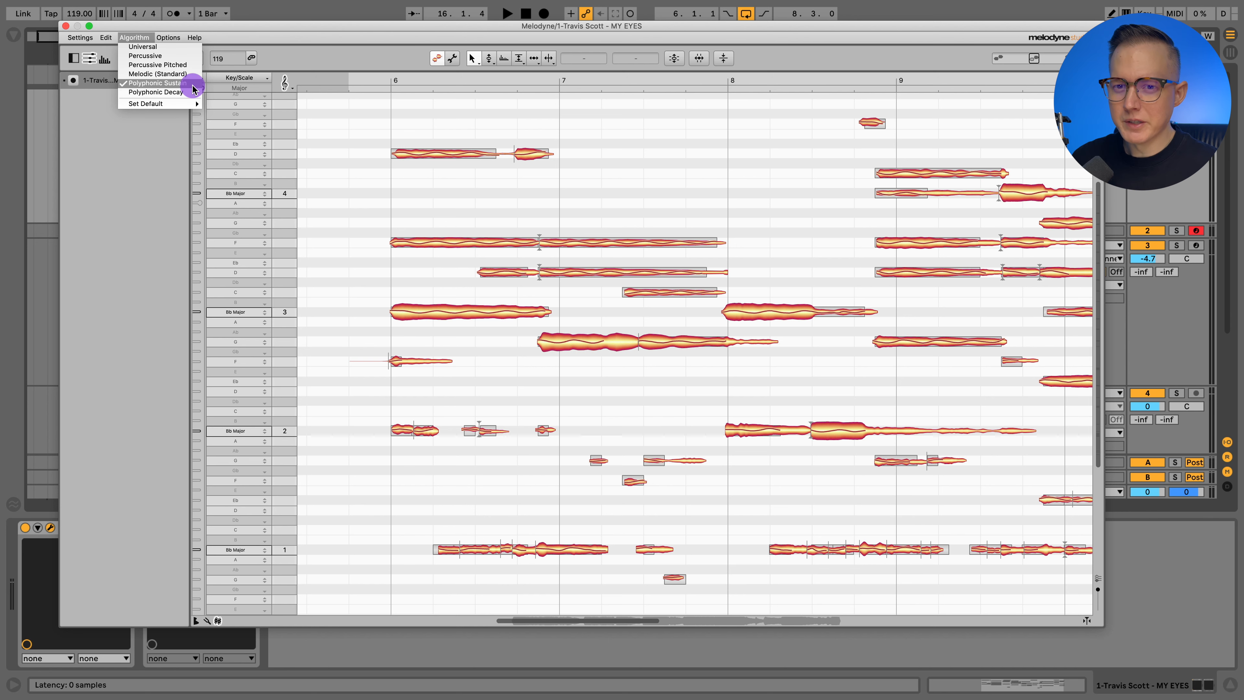
pyautogui.click(565, 162)
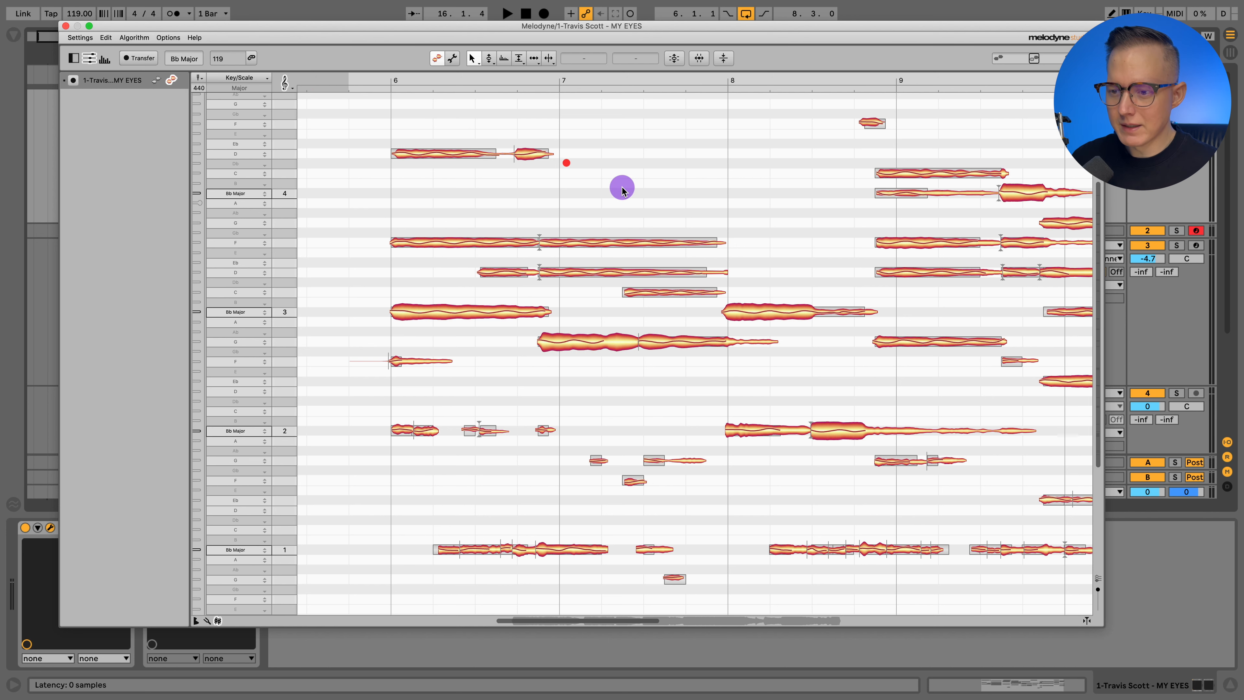
# Examine the detected note blobs in the Melodyne editor from bar 6 to about bar 11
pyautogui.scroll(-1, 638, 192)
pyautogui.moveTo(638, 191)
pyautogui.mouseDown()
pyautogui.moveTo(607, 160)
pyautogui.moveTo(621, 199)
pyautogui.mouseUp()
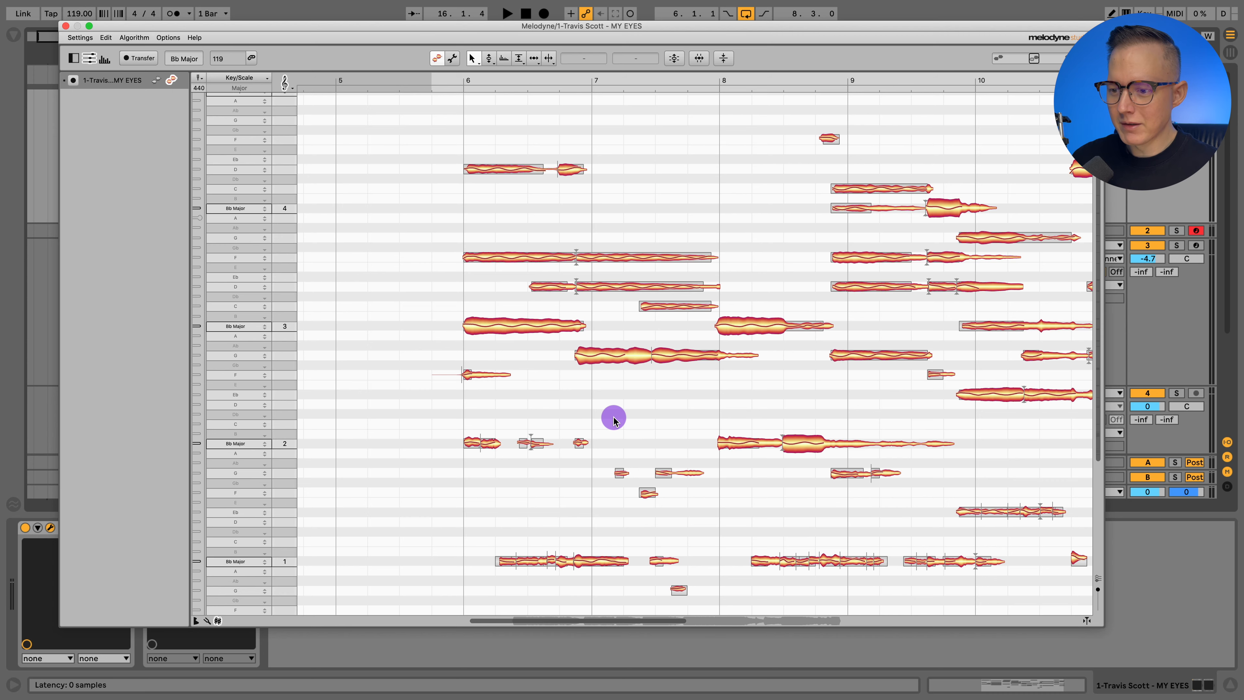
pyautogui.scroll(-2, 613, 417)
pyautogui.hscroll(2, 613, 416)
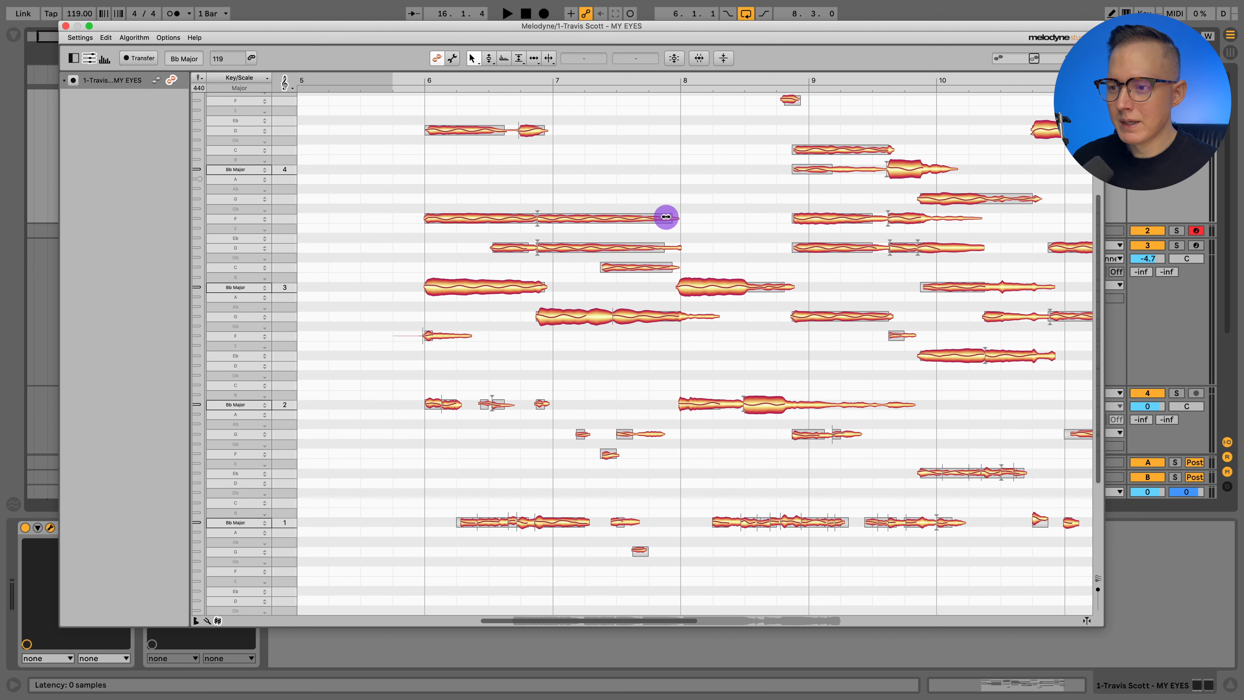
pyautogui.hscroll(3, 678, 229)
pyautogui.hscroll(-6, 679, 223)
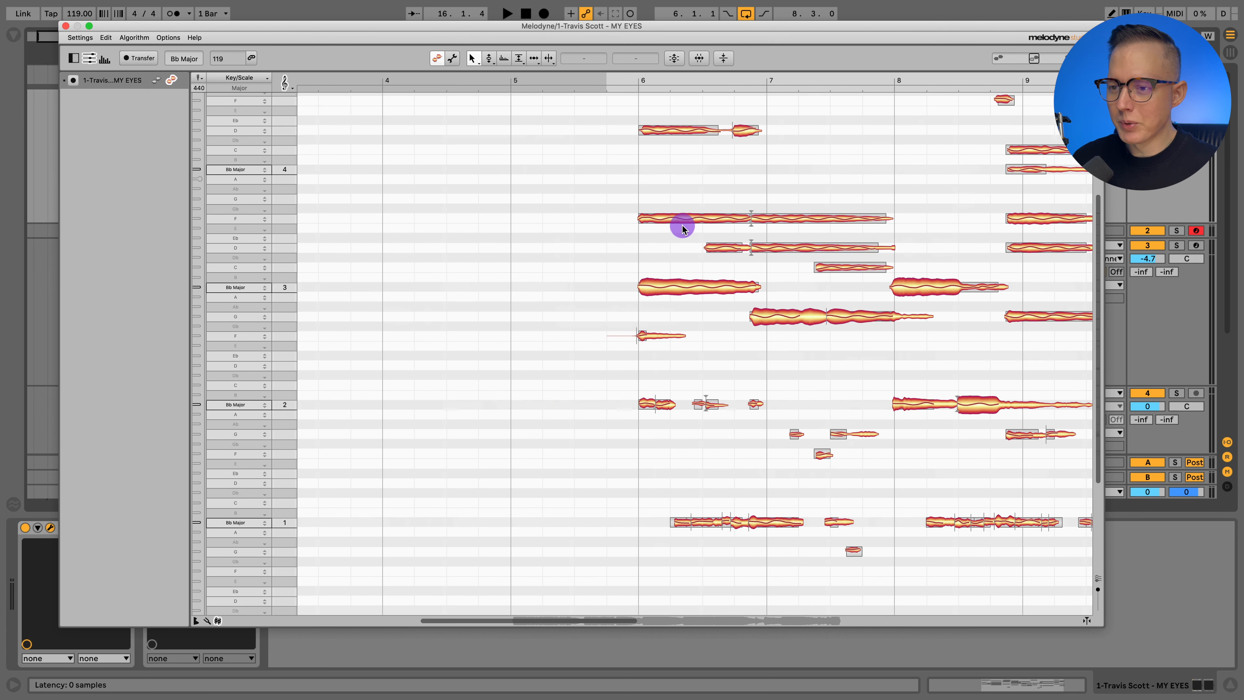
pyautogui.hscroll(4, 679, 218)
pyautogui.hscroll(2, 617, 180)
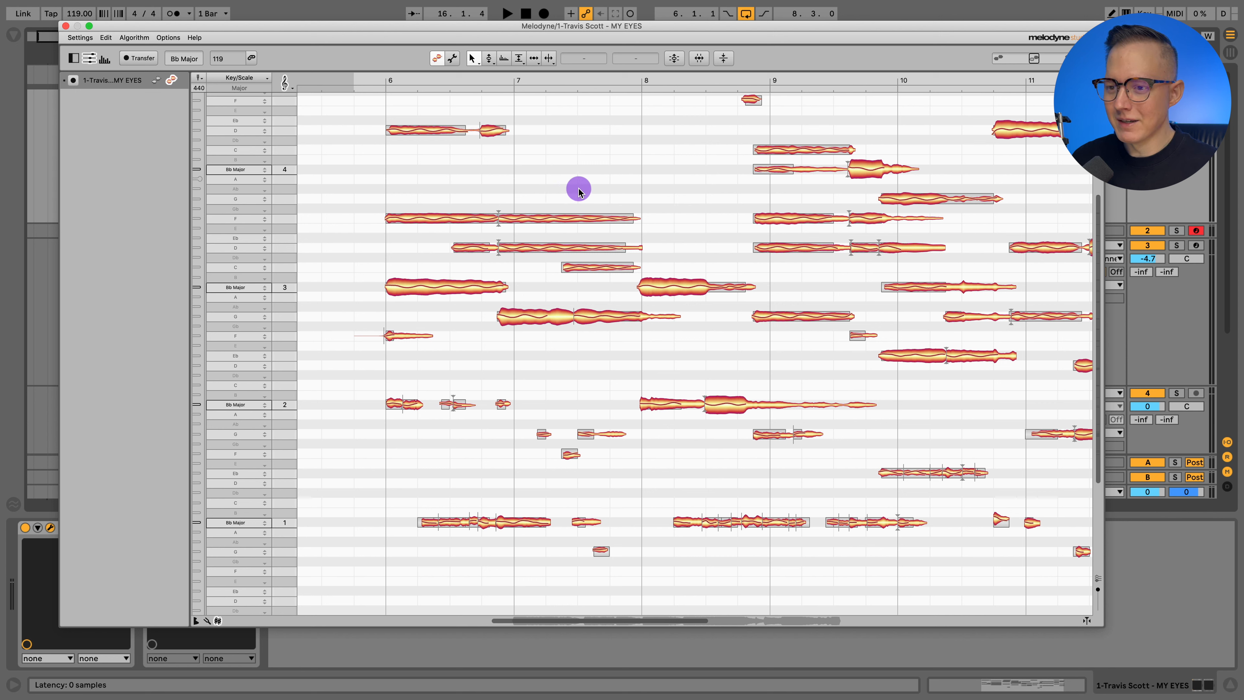
# Look at Melodyne's Save as MIDI option without exporting, and close the Melodyne window
pyautogui.click(80, 38)
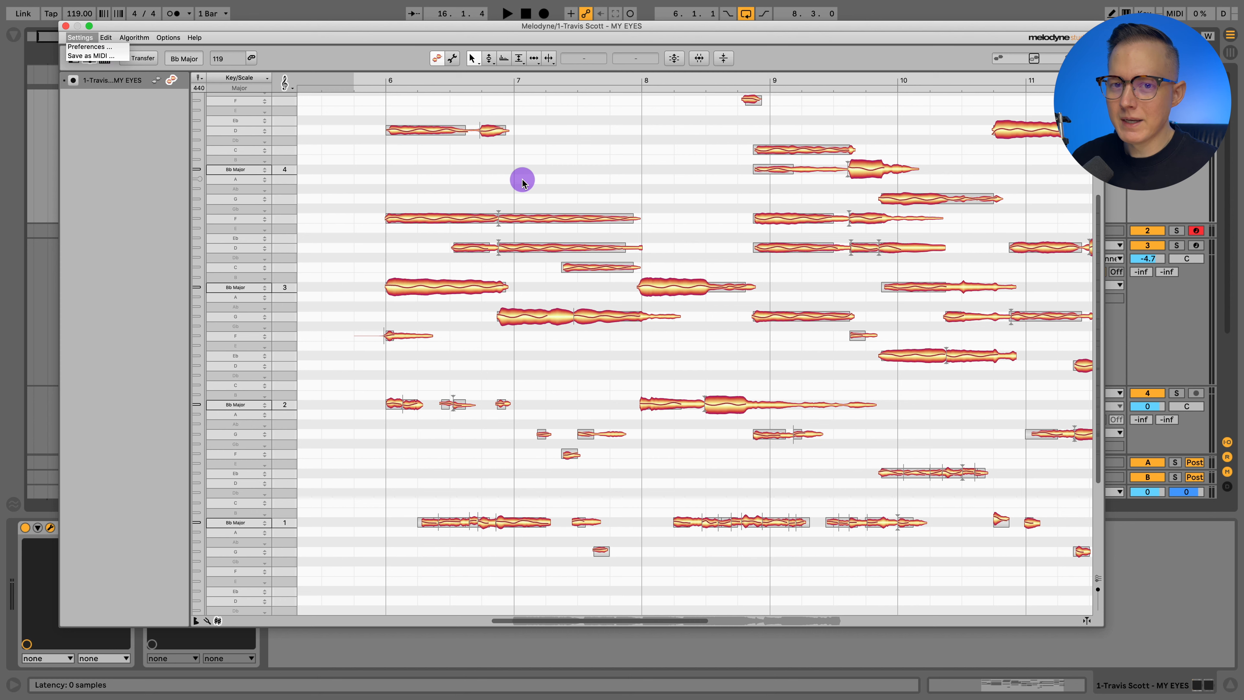
pyautogui.click(541, 179)
pyautogui.click(66, 26)
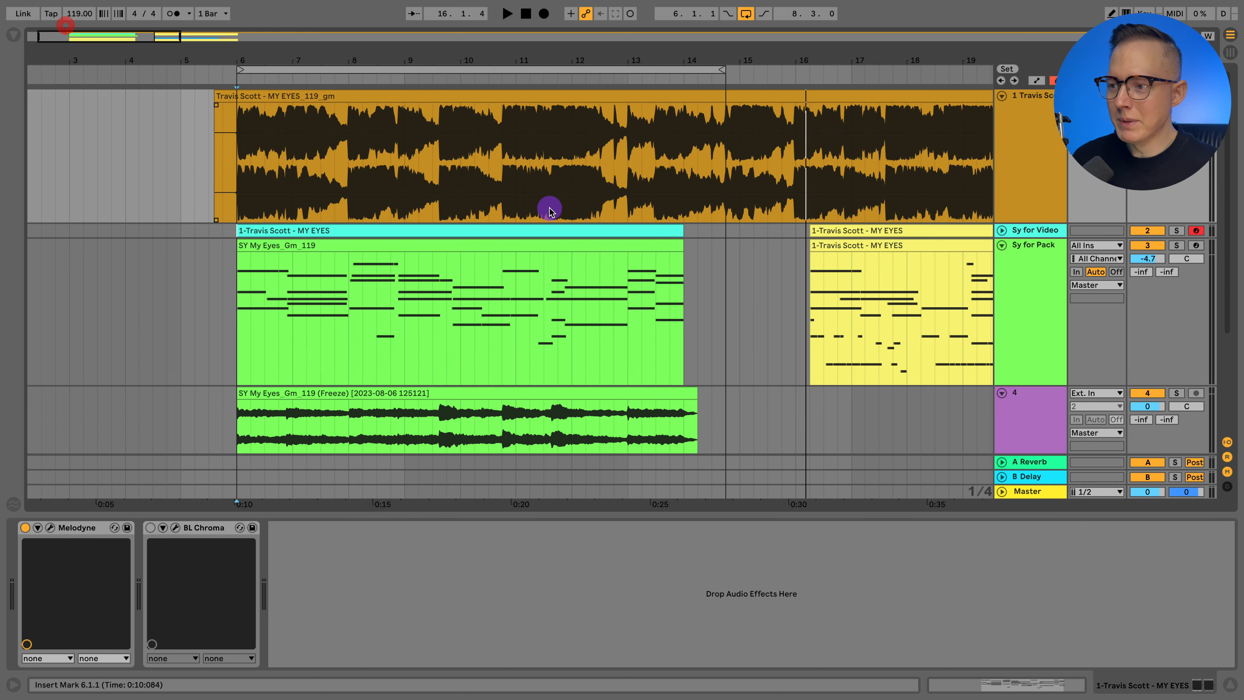
# Open the yellow MIDI clip near bar 16 on the Sy for Pack track and select its first run of A#0 bass notes
pyautogui.hscroll(10, 549, 205)
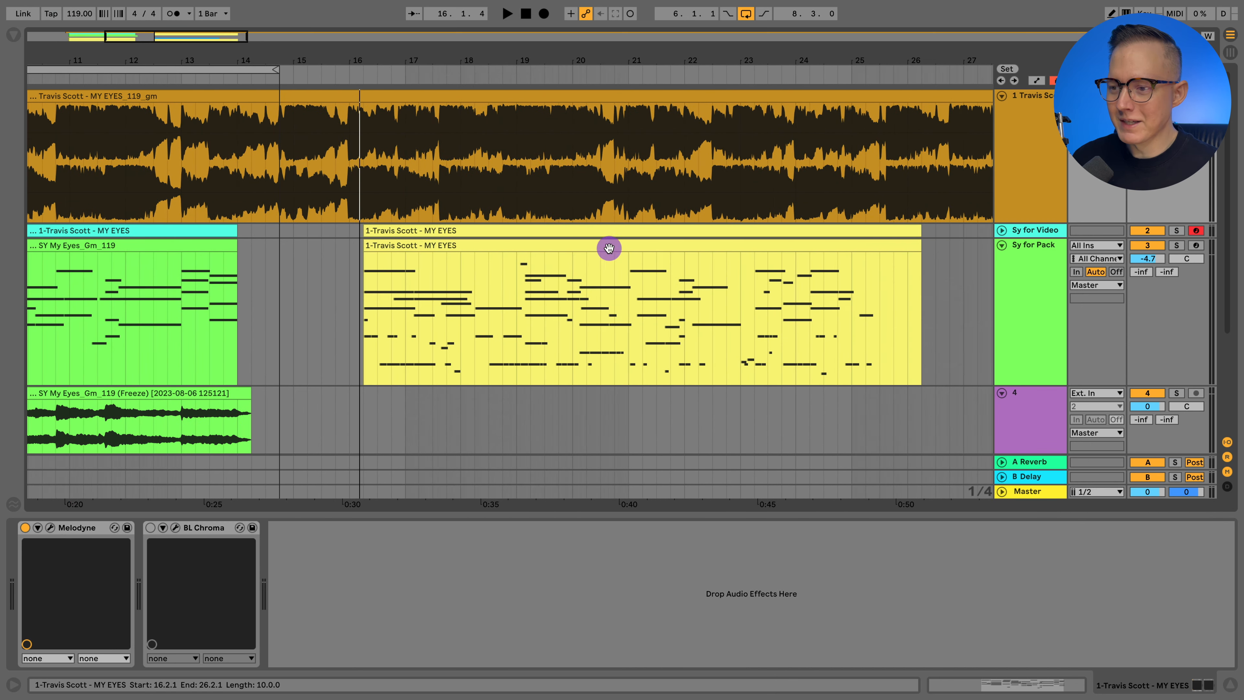
pyautogui.doubleClick(527, 250)
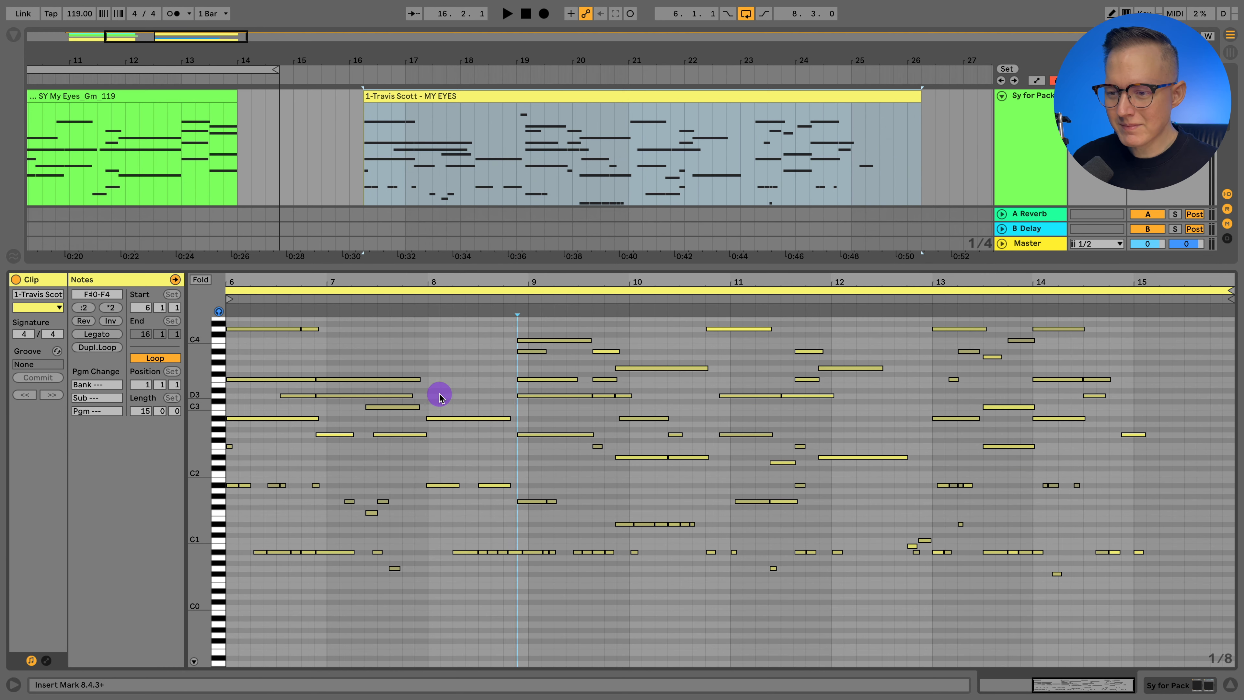
pyautogui.scroll(2, 442, 395)
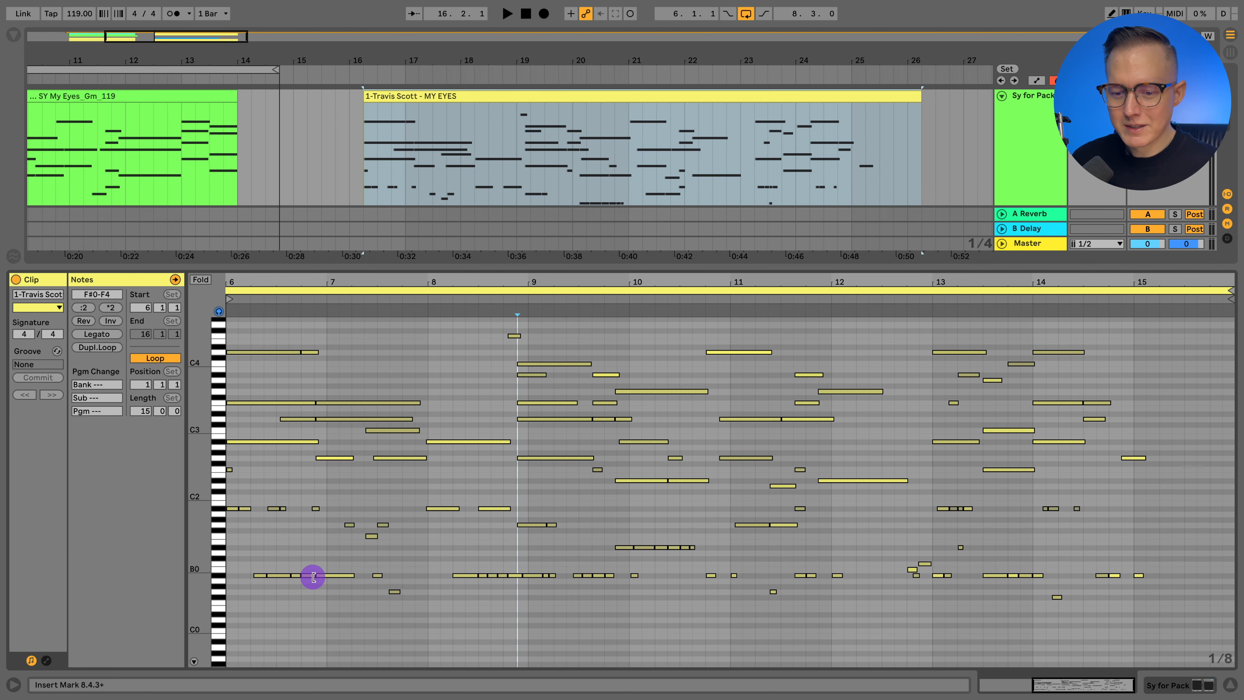
pyautogui.moveTo(243, 563); pyautogui.dragTo(355, 583)
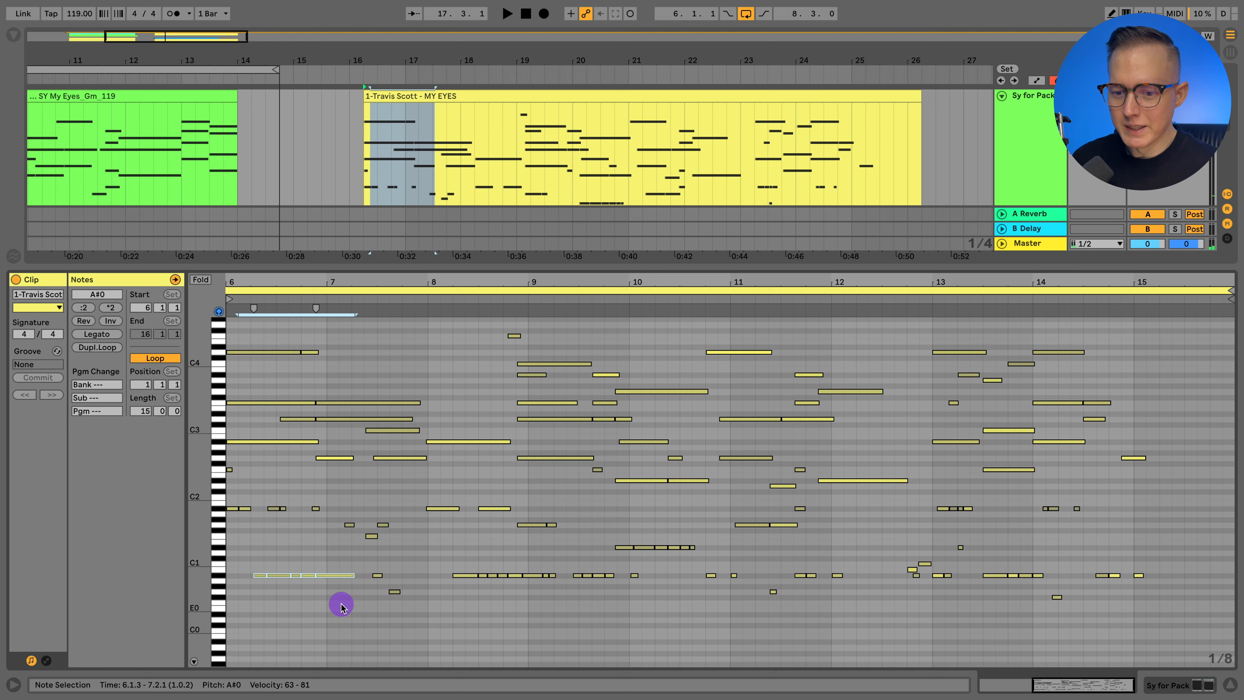
pyautogui.hscroll(-3, 333, 554)
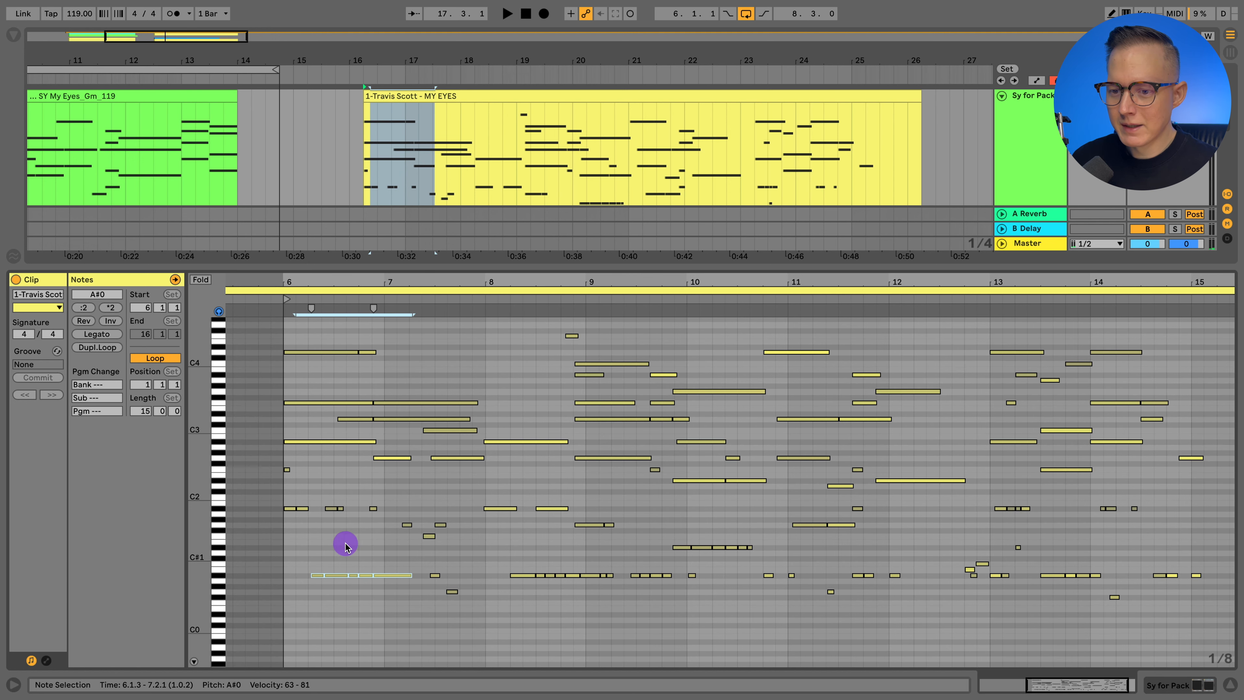
# Open the green SY My Eyes_Gm_119 clip on the Sy for Pack track and examine its notes
pyautogui.click(1168, 688)
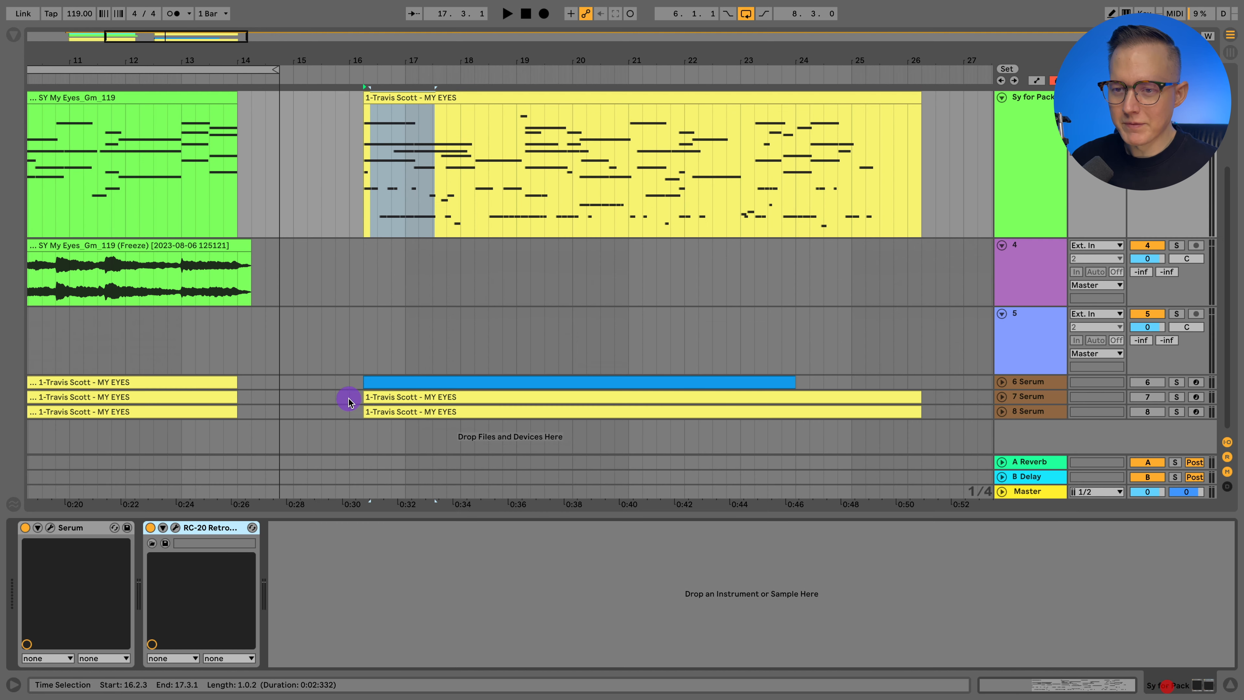
pyautogui.hscroll(-10, 339, 390)
pyautogui.scroll(3, 529, 325)
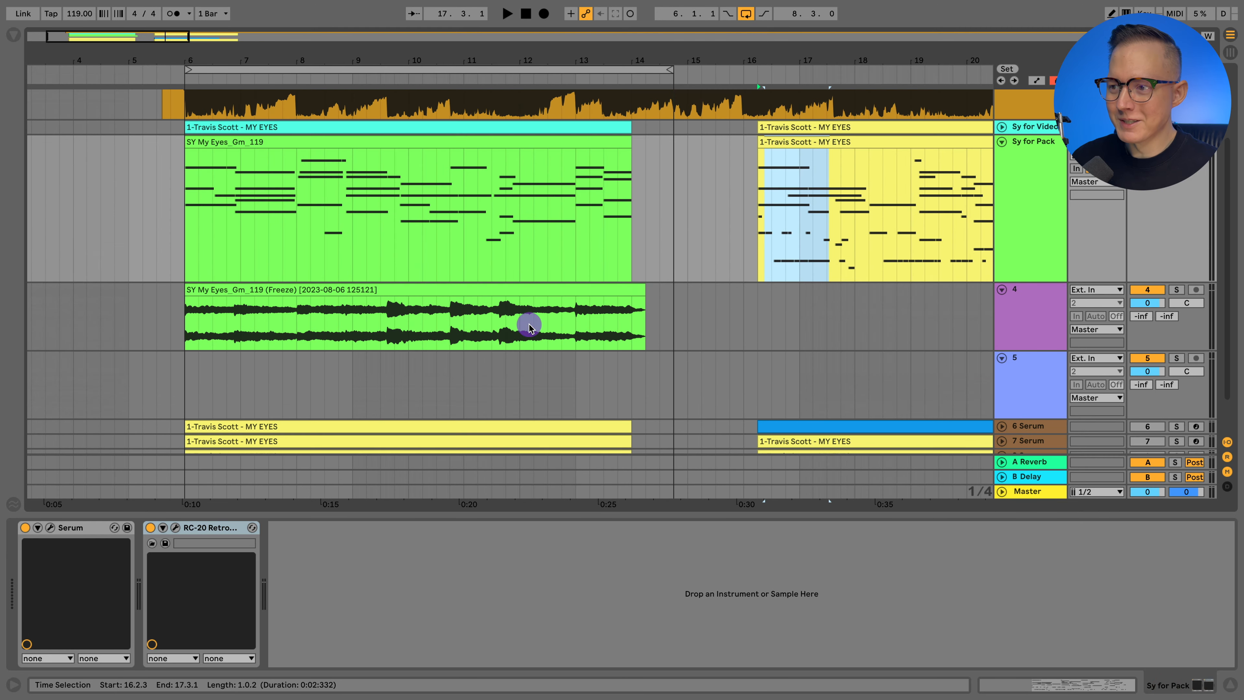
pyautogui.doubleClick(264, 139)
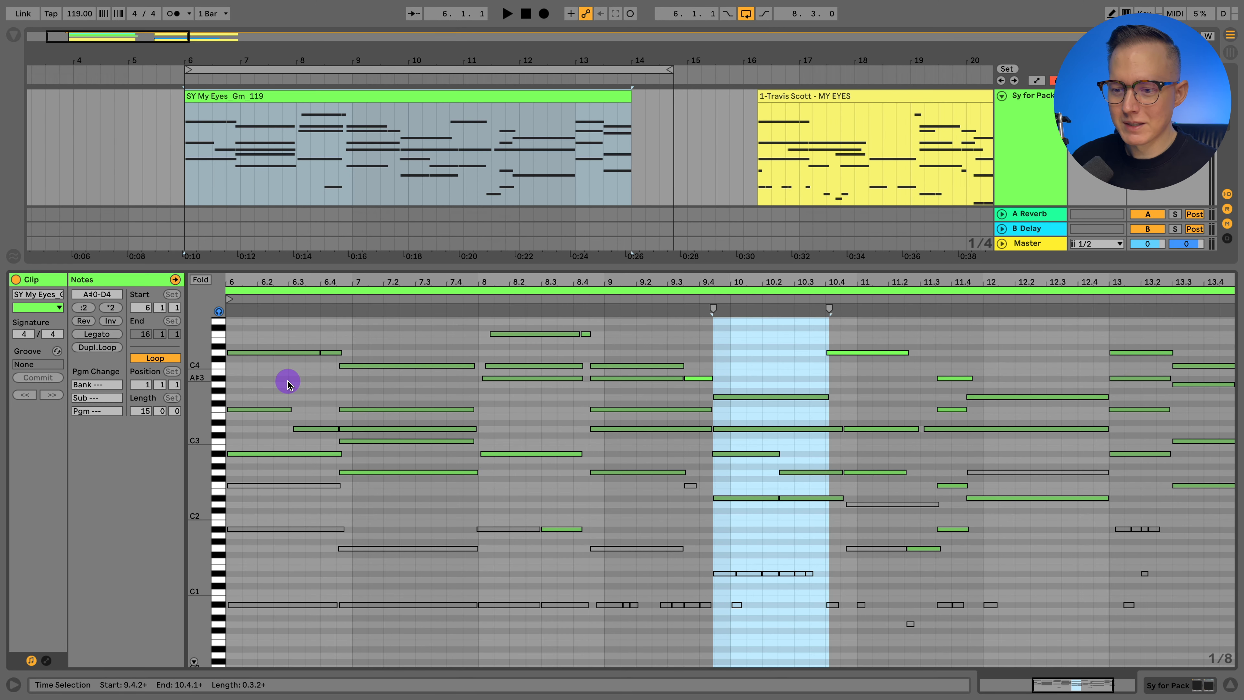
pyautogui.scroll(1, 409, 364)
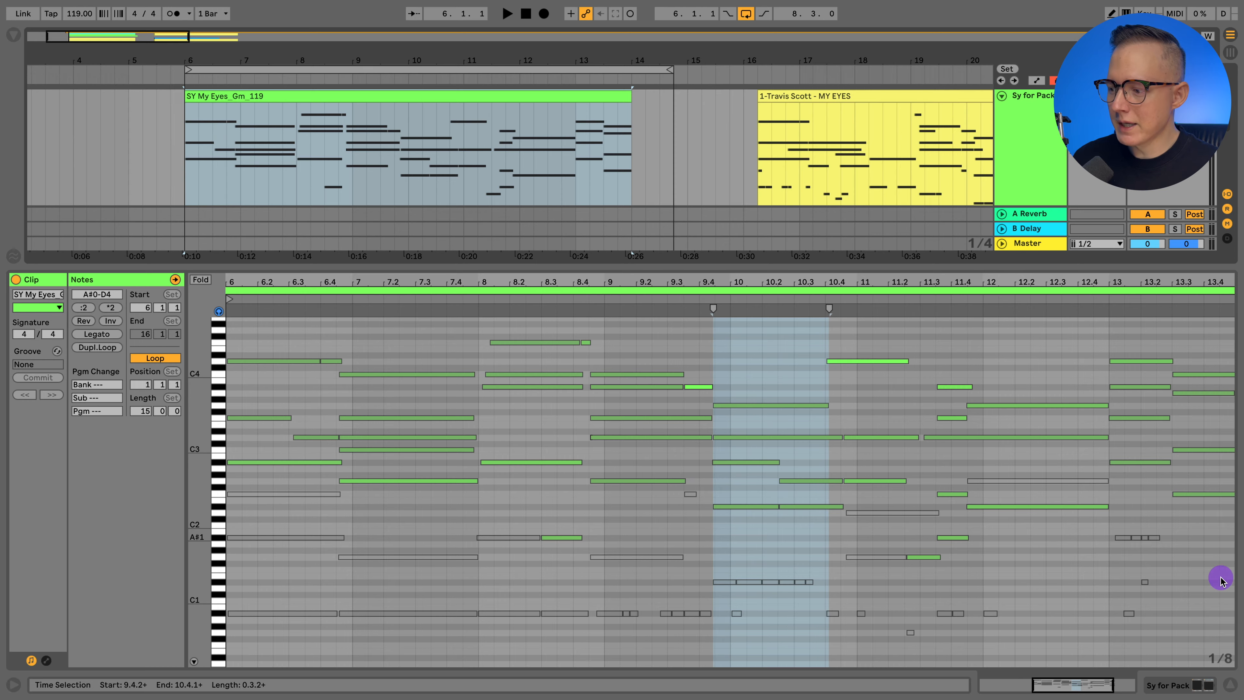
# View the RC-20 Retro Color and Serum plug-in settings on the Sy for Pack track
pyautogui.click(1178, 685)
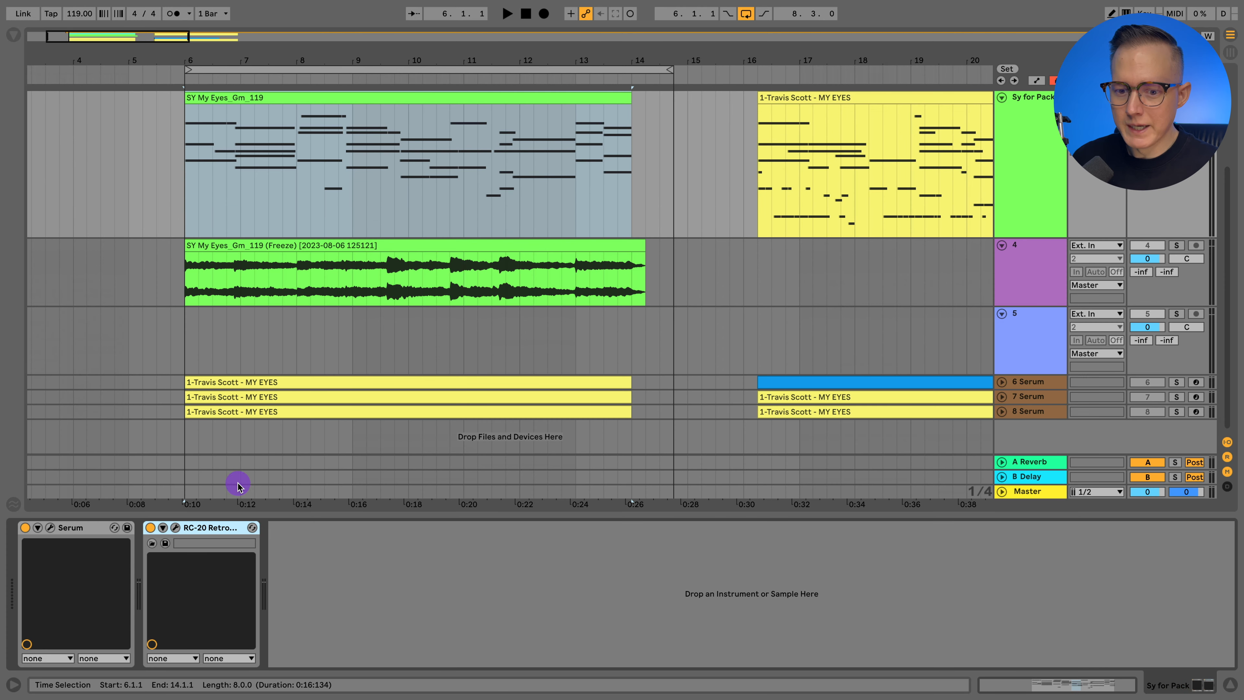
pyautogui.click(175, 527)
pyautogui.moveTo(429, 250); pyautogui.dragTo(413, 79)
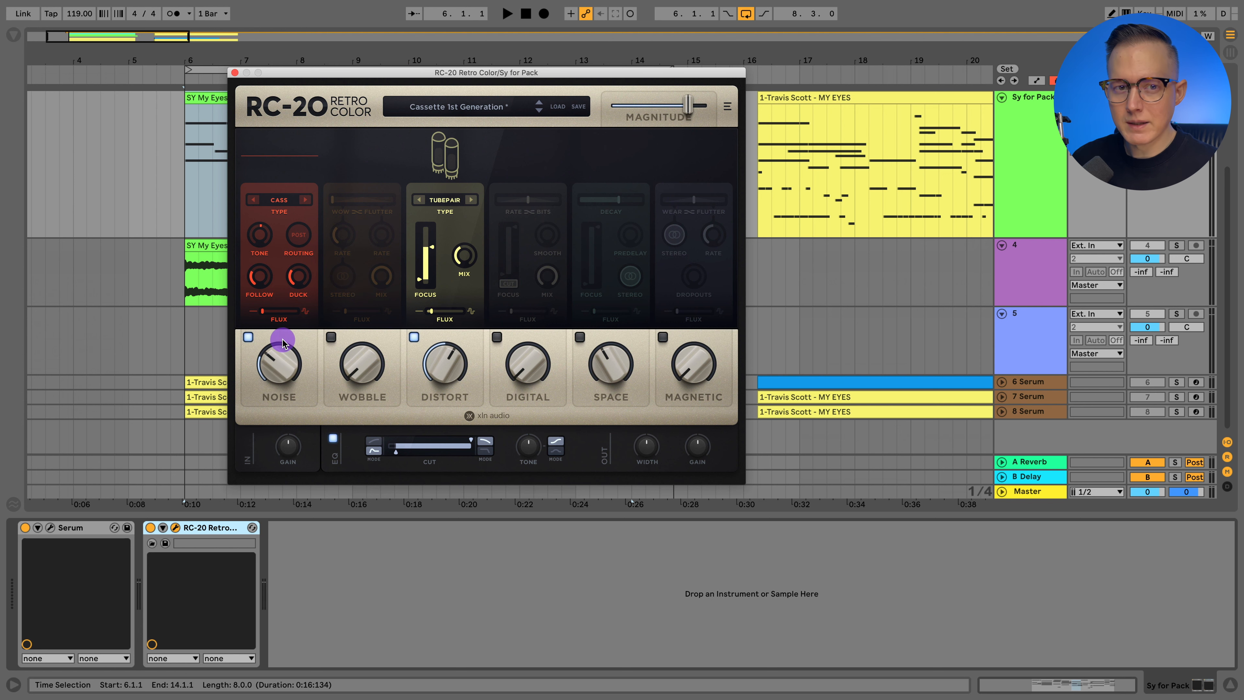
pyautogui.click(234, 73)
pyautogui.click(50, 528)
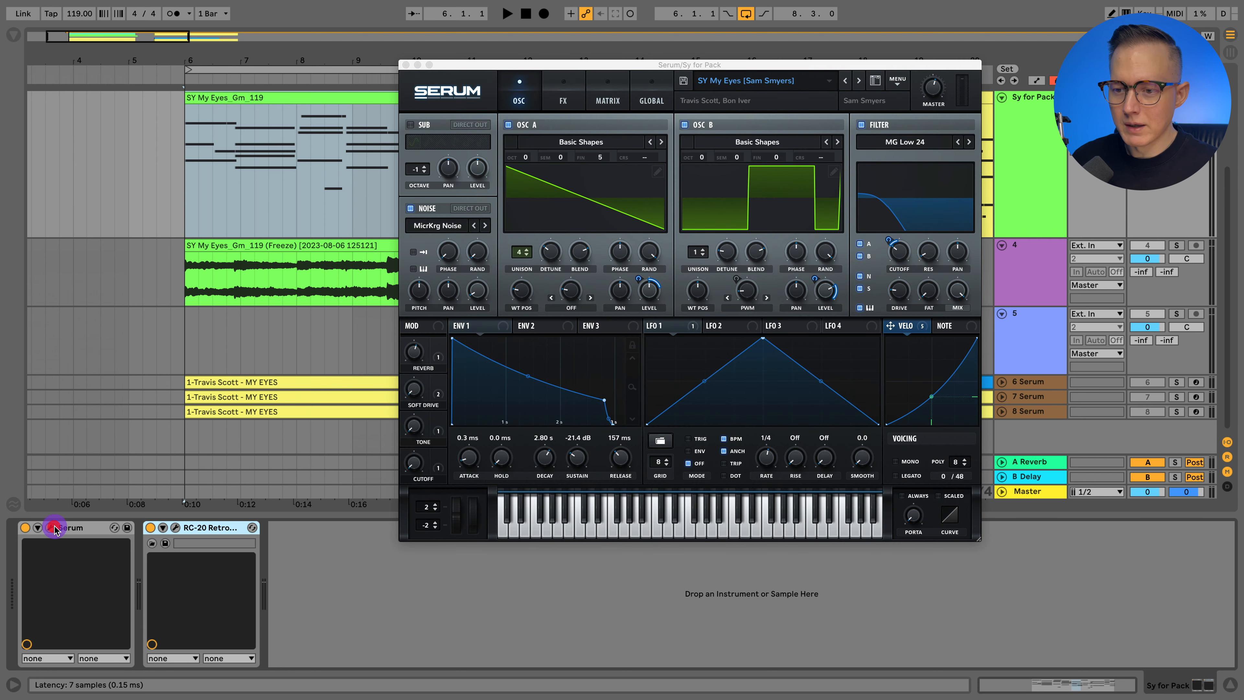
pyautogui.click(1034, 133)
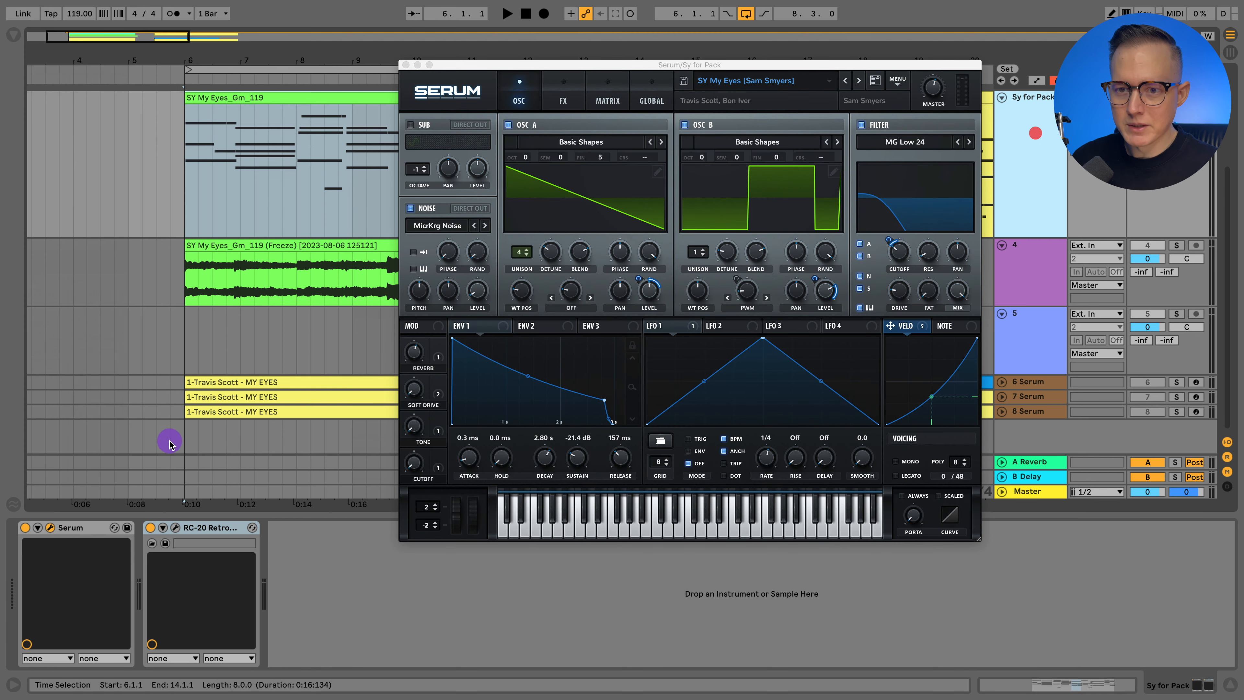
# Close Serum, reopen the notes of the green SY My Eyes_Gm_119 clip and play it through from bar 6
pyautogui.doubleClick(276, 98)
pyautogui.click(406, 65)
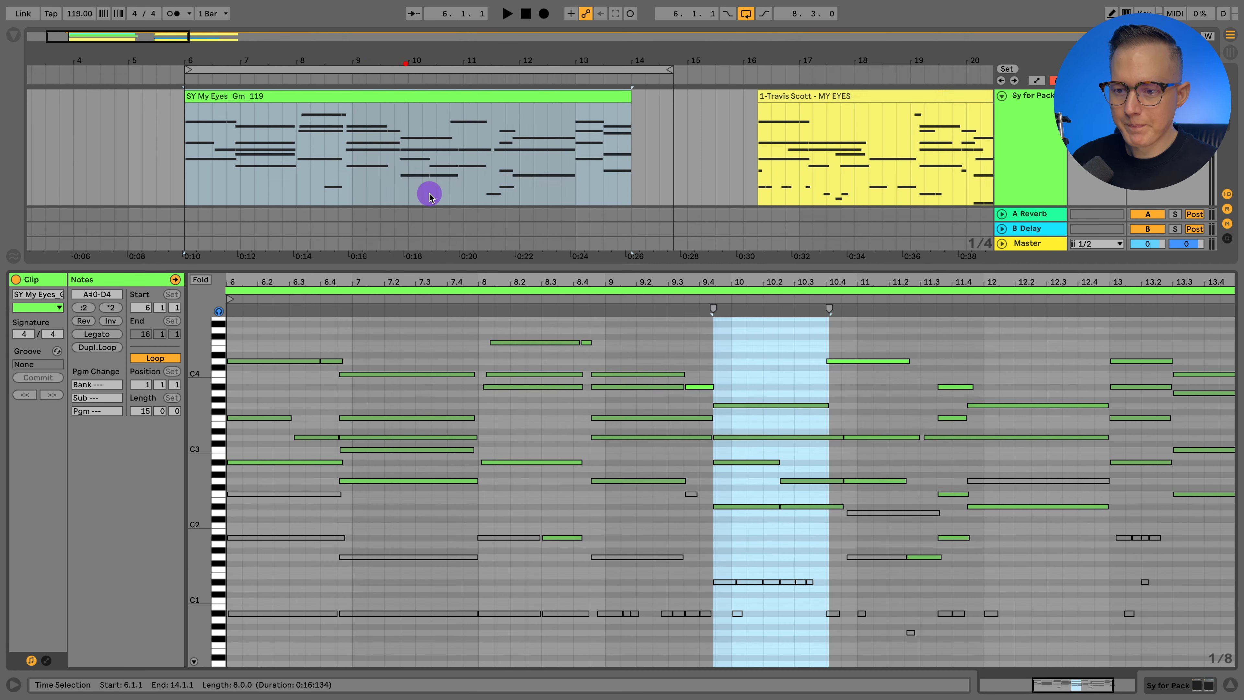
pyautogui.press('space')
pyautogui.click(1062, 384)
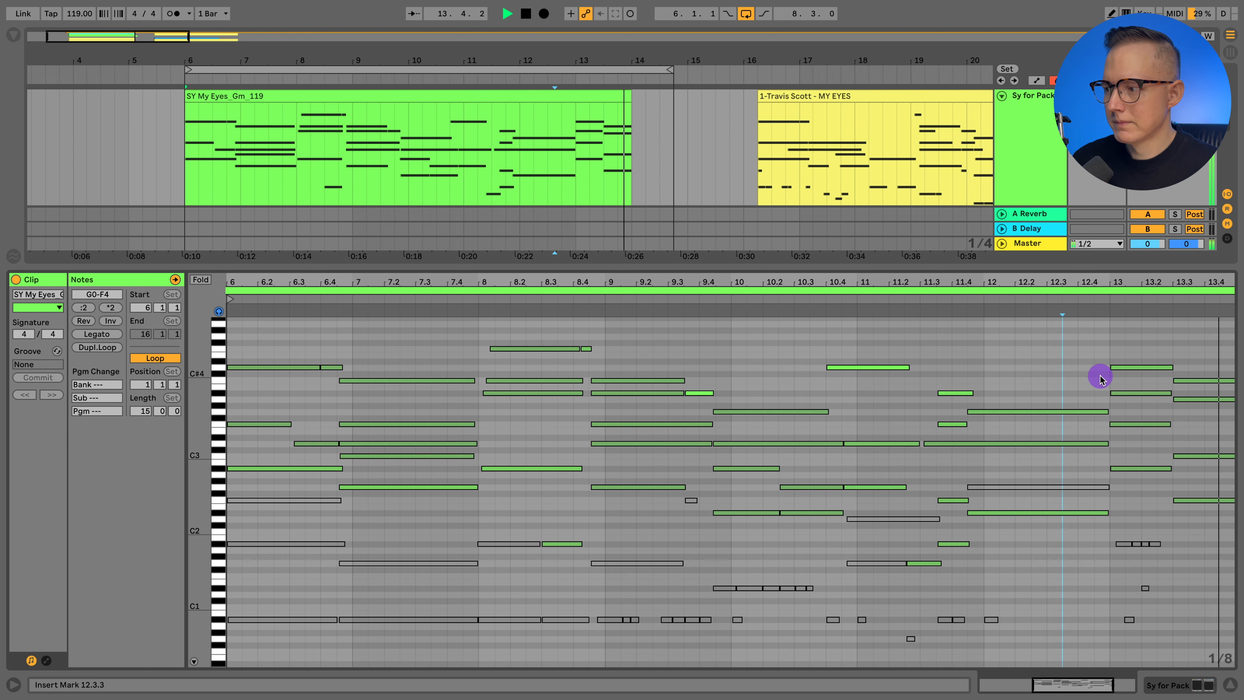
pyautogui.press('space')
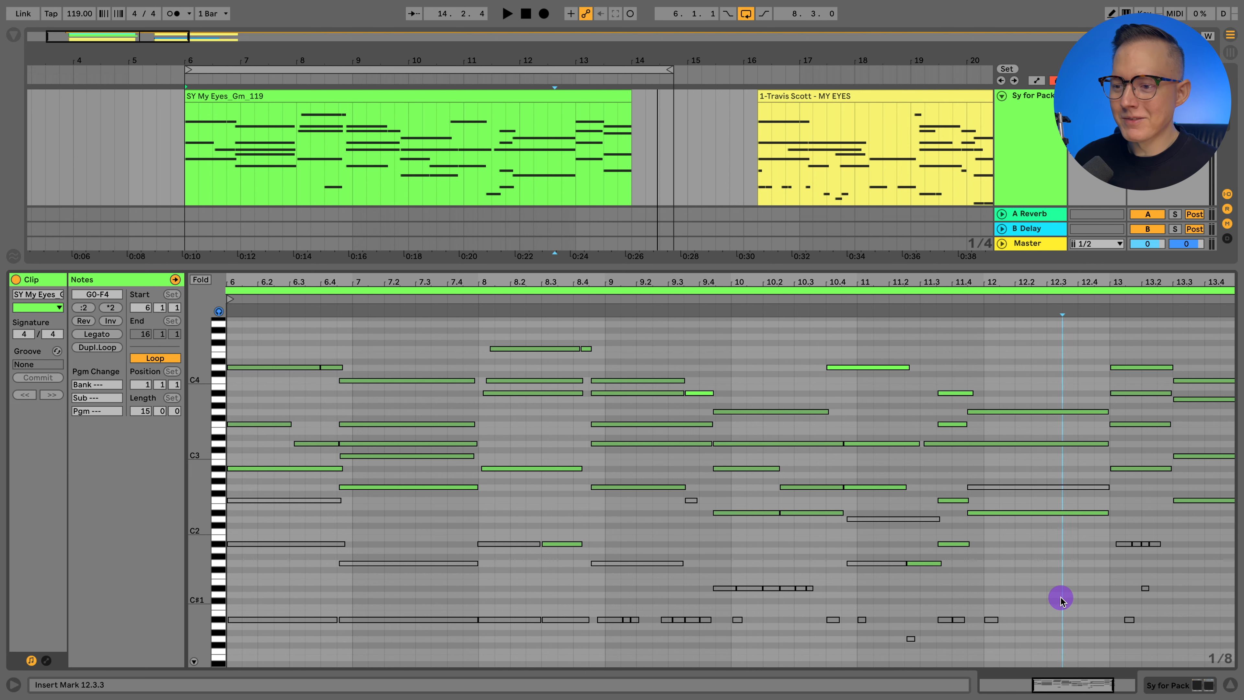
# Collapse the Sy for Pack track and expand the Sy for Video track, showing its device chain
pyautogui.click(1196, 685)
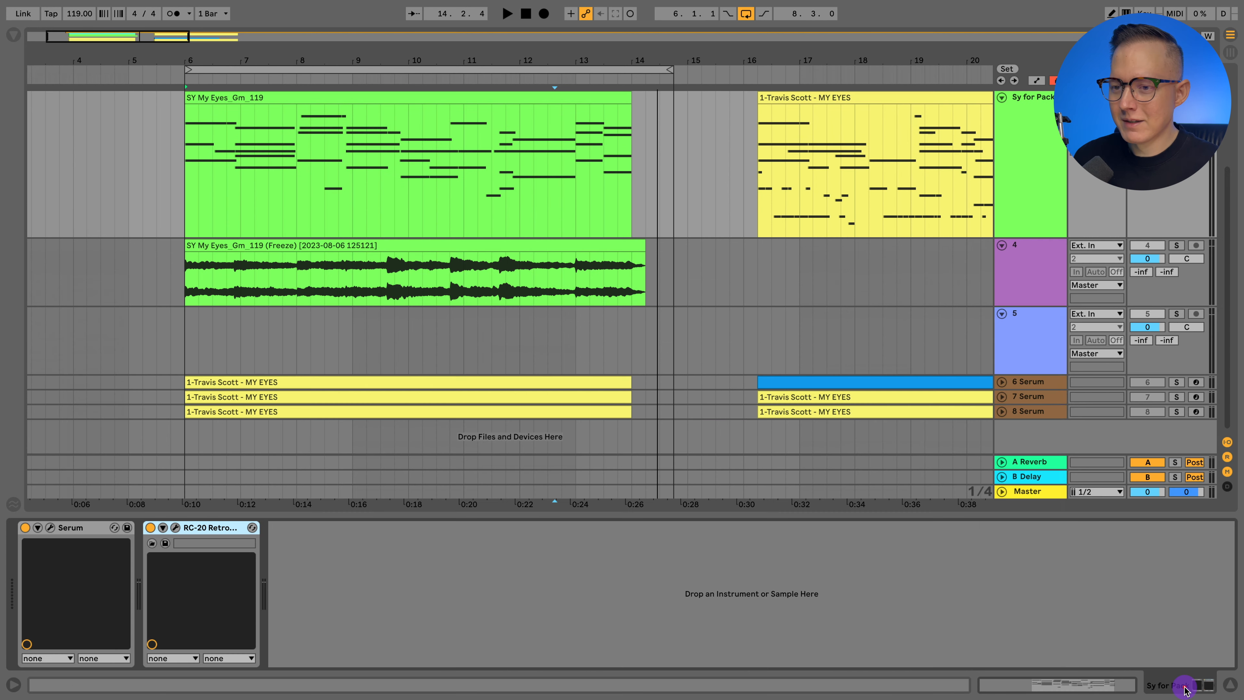
pyautogui.scroll(4, 763, 411)
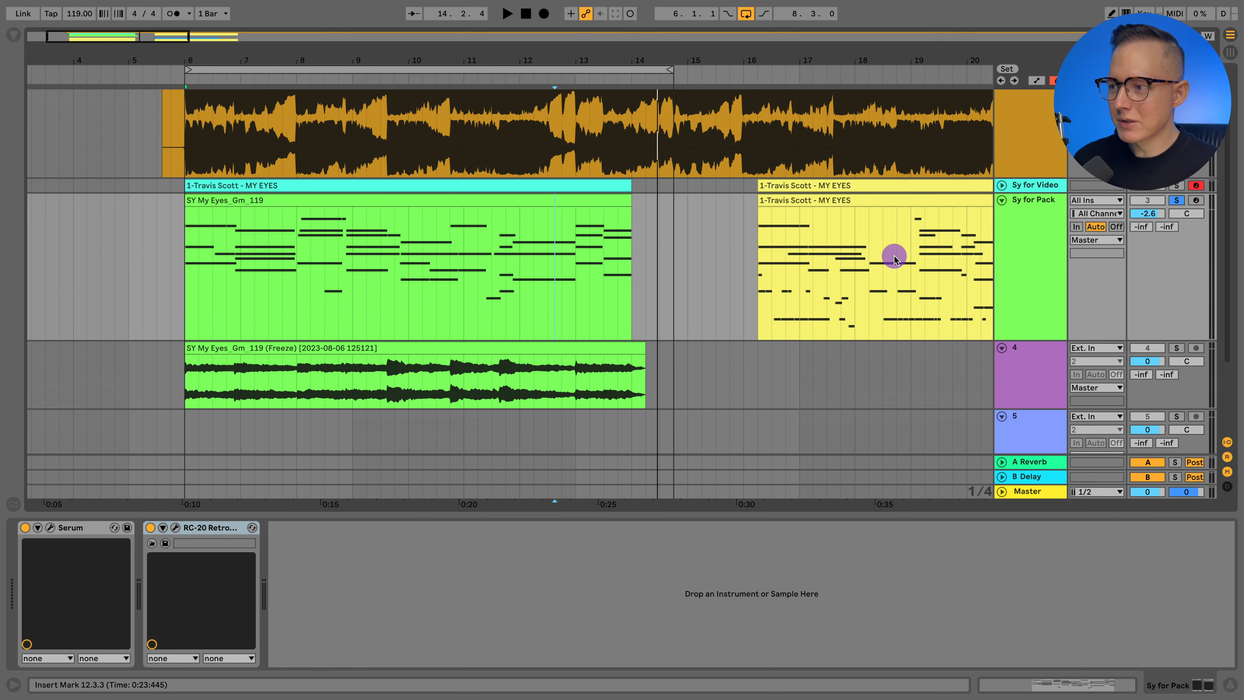
pyautogui.scroll(-2, 896, 257)
pyautogui.click(1010, 218)
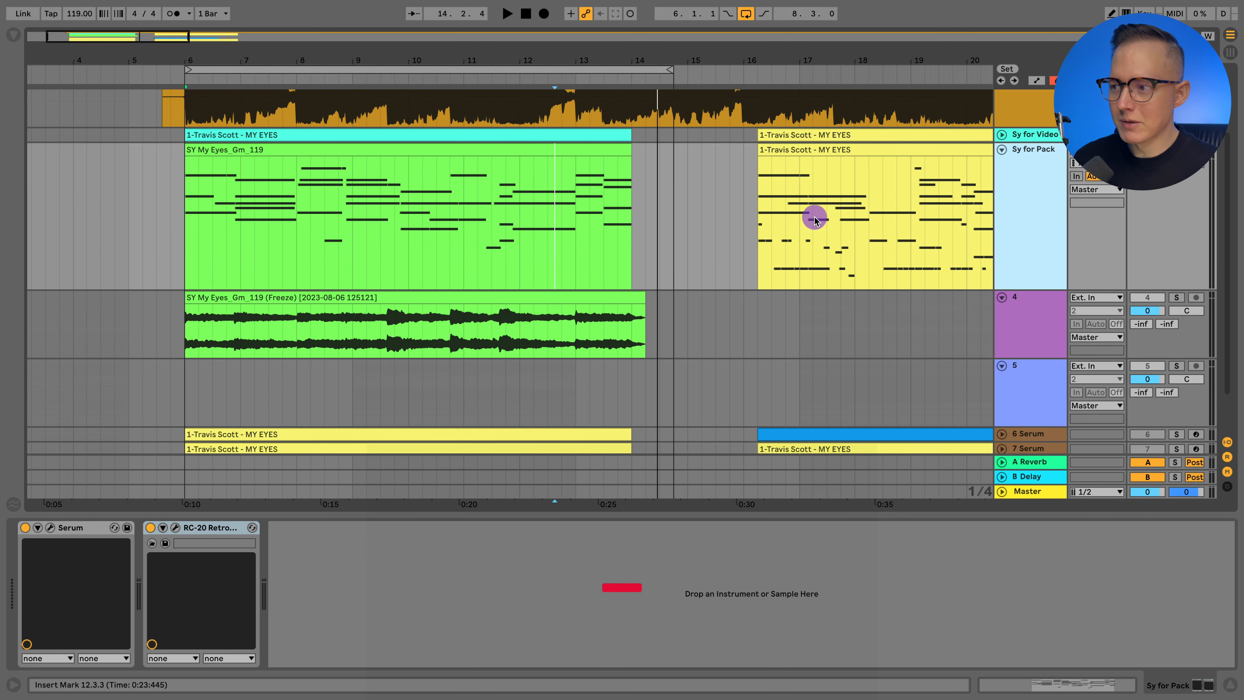
pyautogui.click(1001, 149)
pyautogui.click(1001, 136)
pyautogui.click(1001, 136)
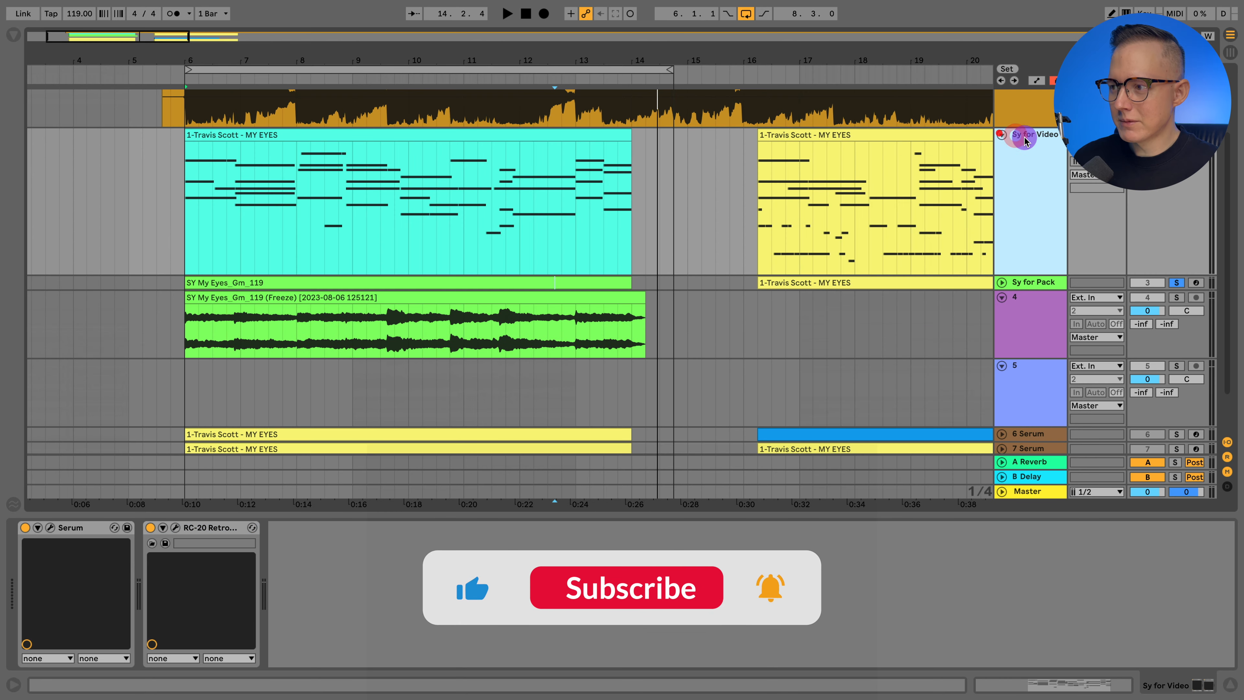
pyautogui.click(1024, 156)
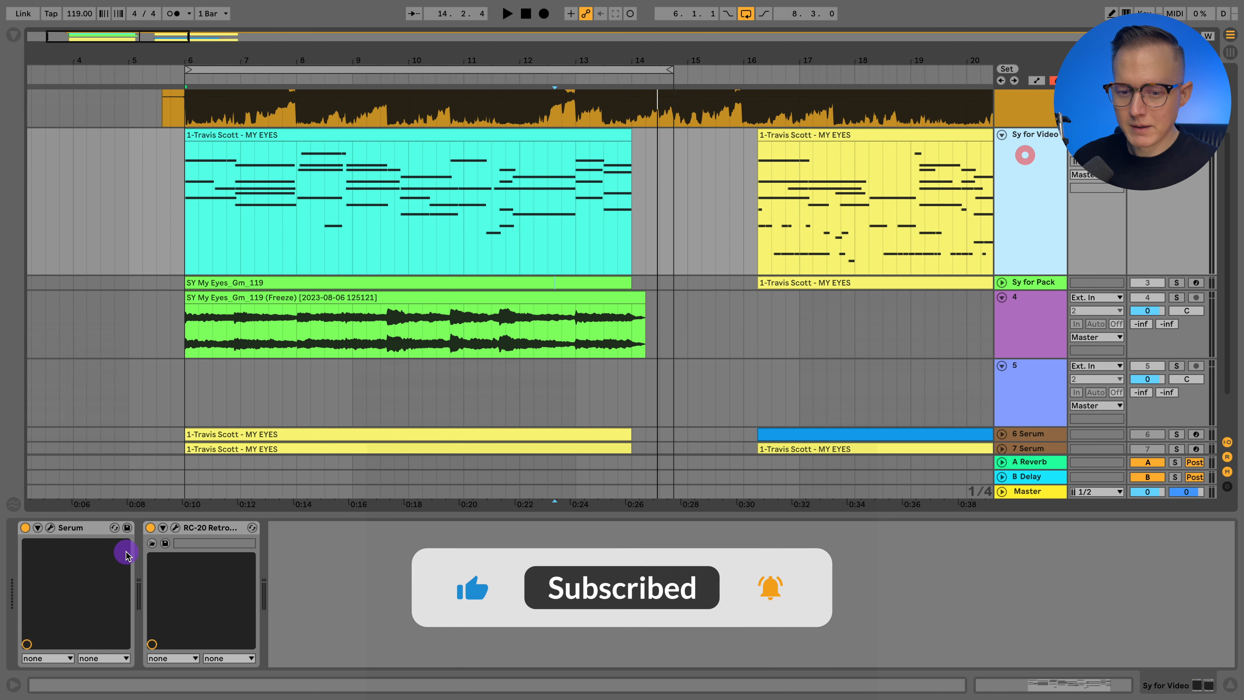
# Switch off RC-20 Retro Color on the Sy for Video track and open its Serum instrument
pyautogui.click(150, 527)
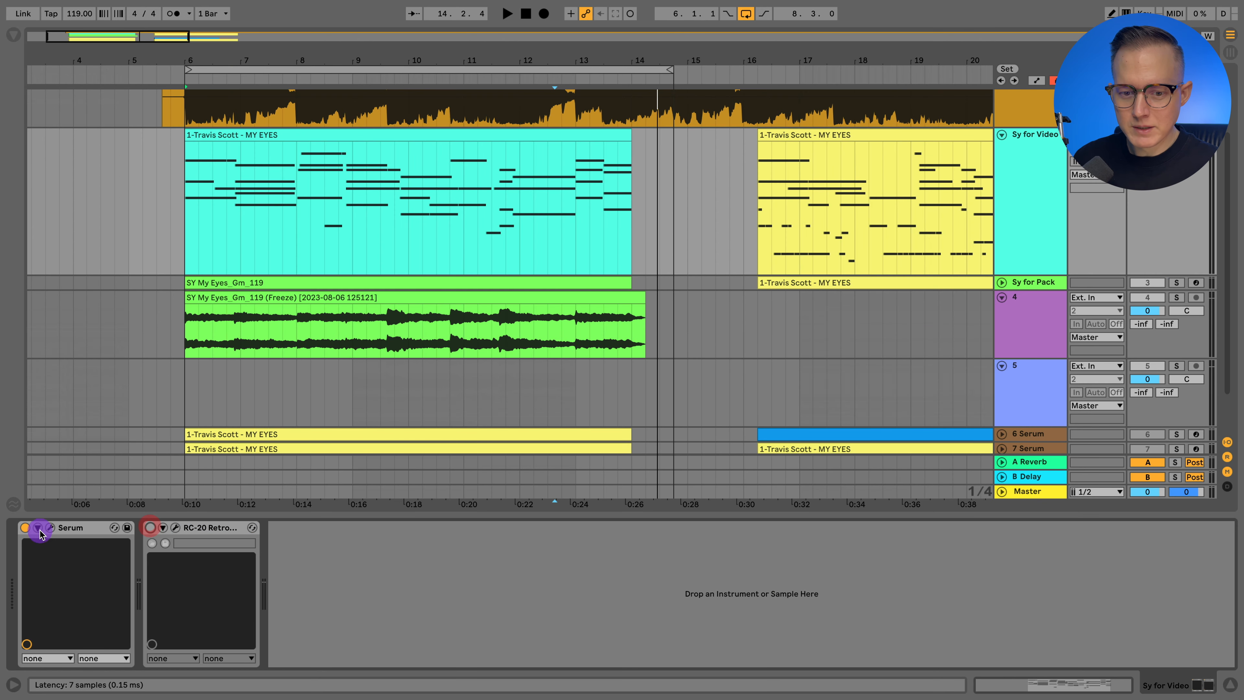
pyautogui.click(64, 525)
pyautogui.moveTo(638, 88); pyautogui.dragTo(621, 54)
# Load the Analog wavetable Basic Shapes into oscillator A and move its wavetable position to the square shape
pyautogui.click(389, 132)
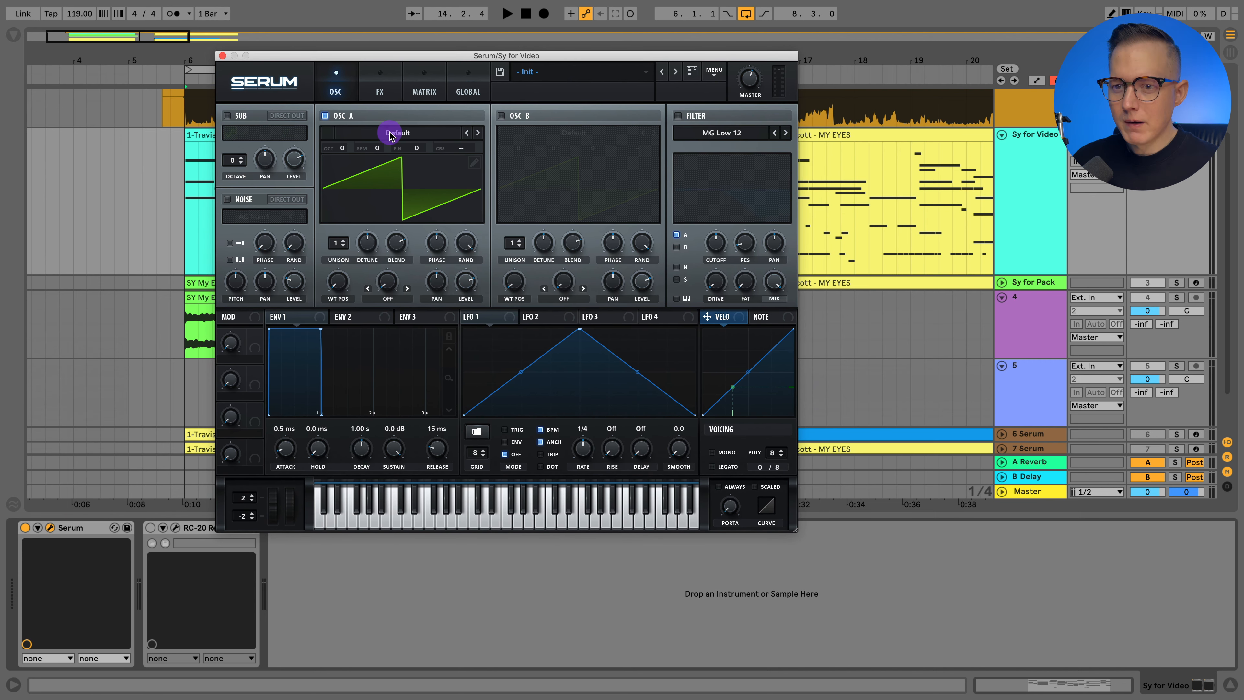
pyautogui.moveTo(380, 147)
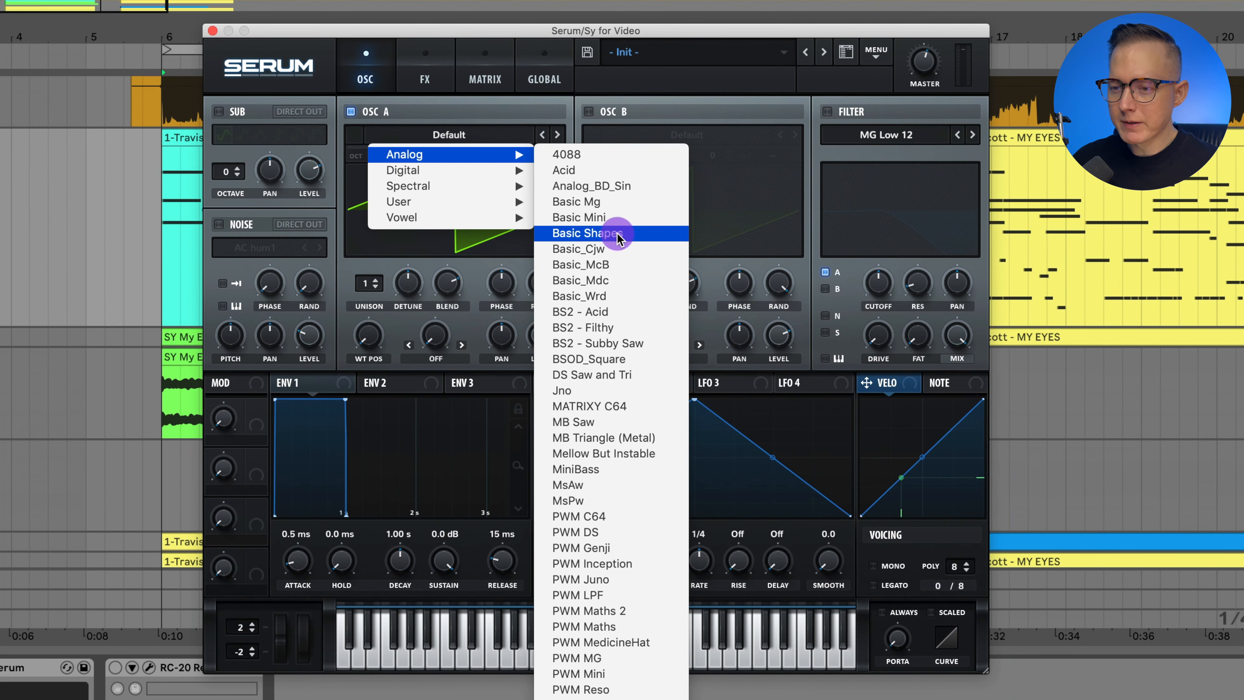
pyautogui.click(618, 239)
pyautogui.moveTo(357, 328); pyautogui.dragTo(409, 287)
# Set oscillator A's warp mode to PWM and raise the warp amount to narrow the pulse
pyautogui.click(443, 363)
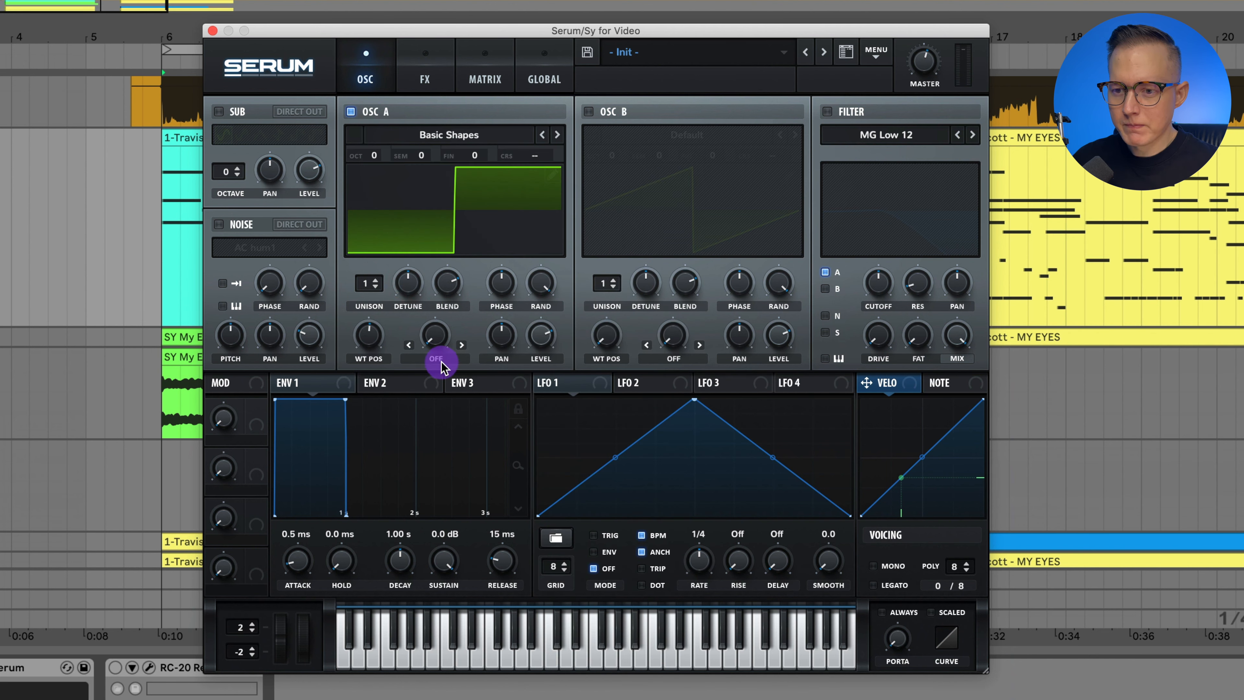
pyautogui.click(460, 484)
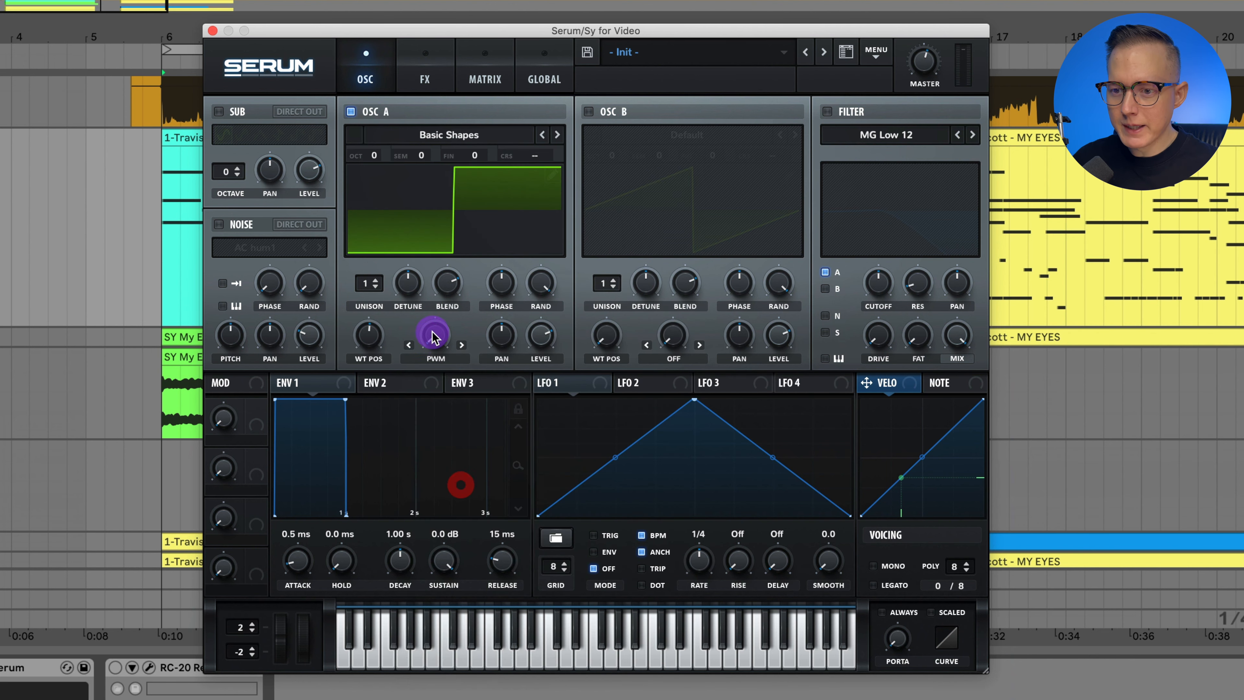
pyautogui.moveTo(433, 337); pyautogui.dragTo(443, 316)
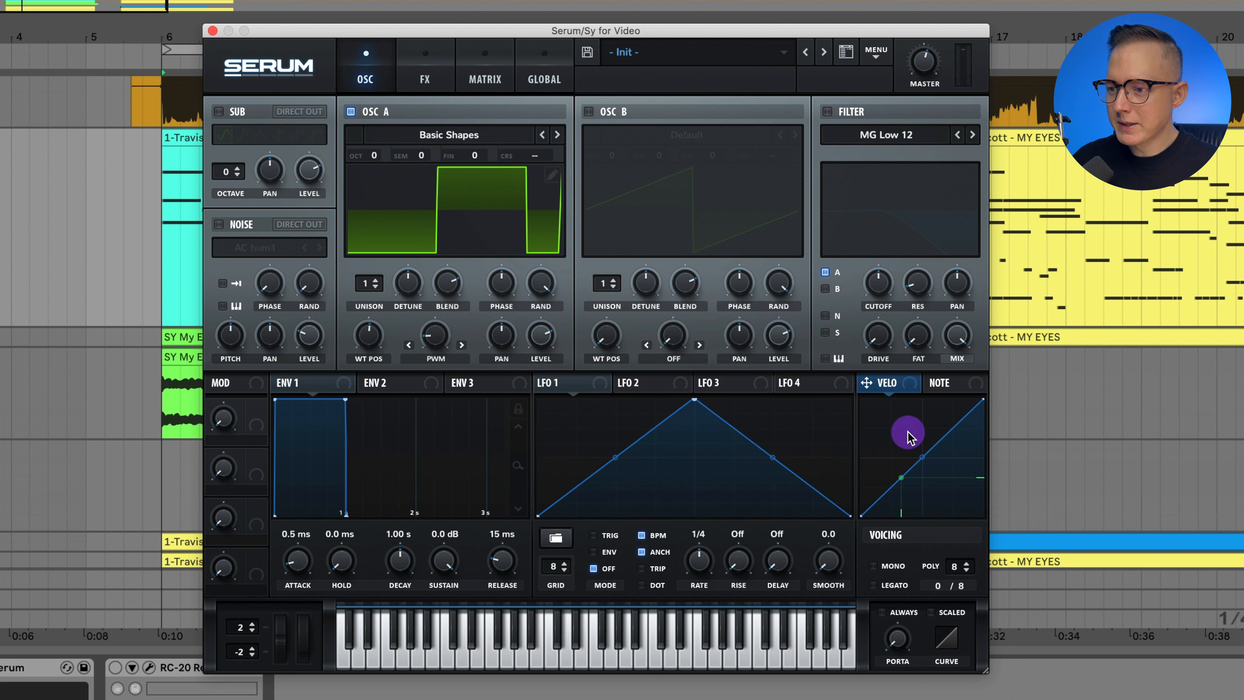
# Bend the velocity curve below the diagonal and assign velocity as a modulator of oscillator A's level
pyautogui.moveTo(925, 453); pyautogui.dragTo(929, 469)
pyautogui.click(885, 387)
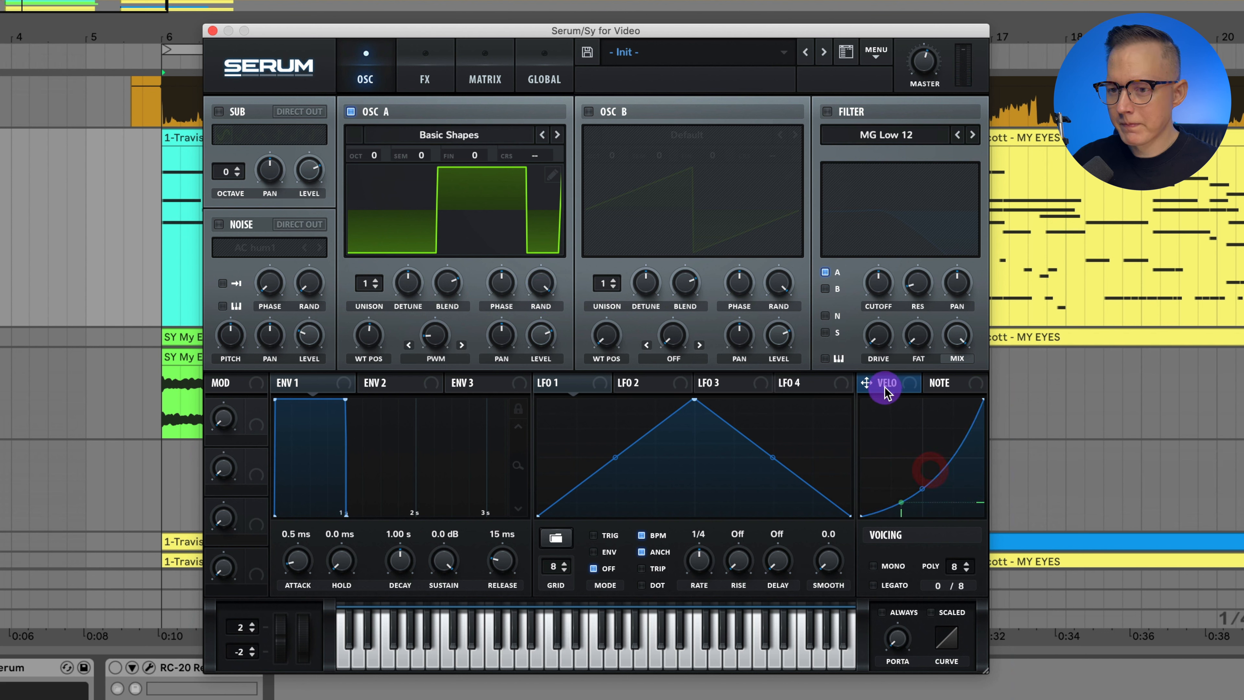
pyautogui.moveTo(889, 390); pyautogui.dragTo(540, 346)
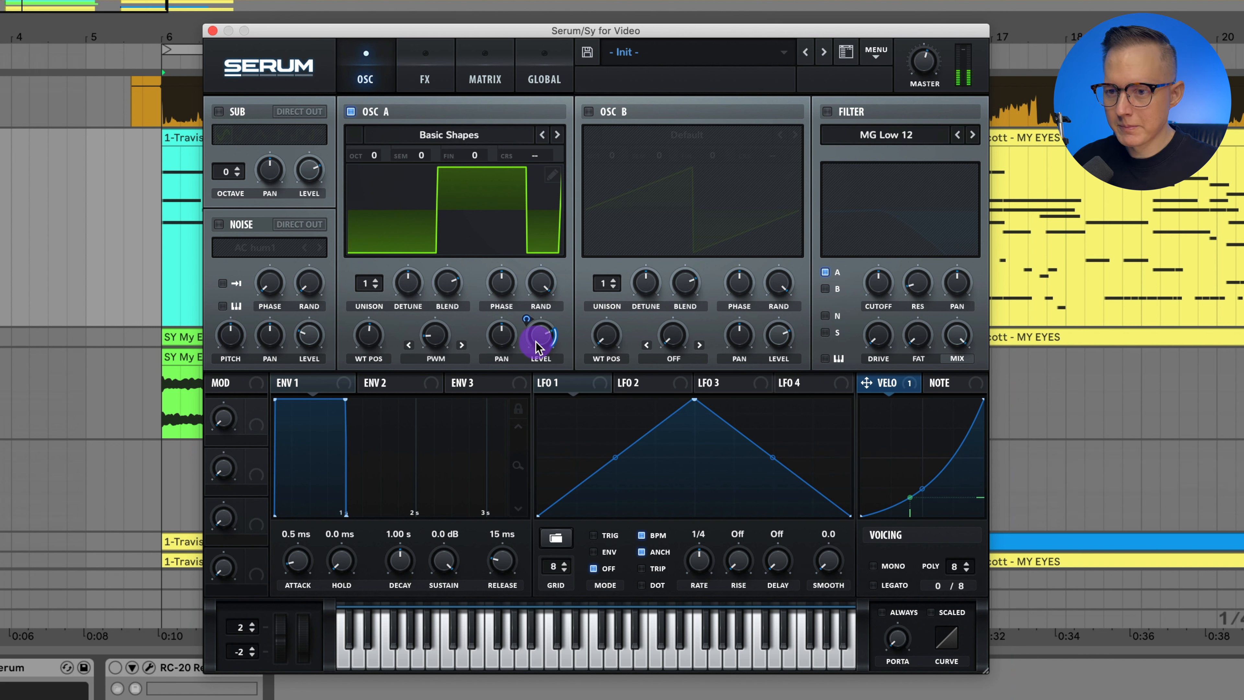
# Enable oscillator B with its Default saw wavetable, 4 unison voices and slightly reduced detune
pyautogui.click(588, 111)
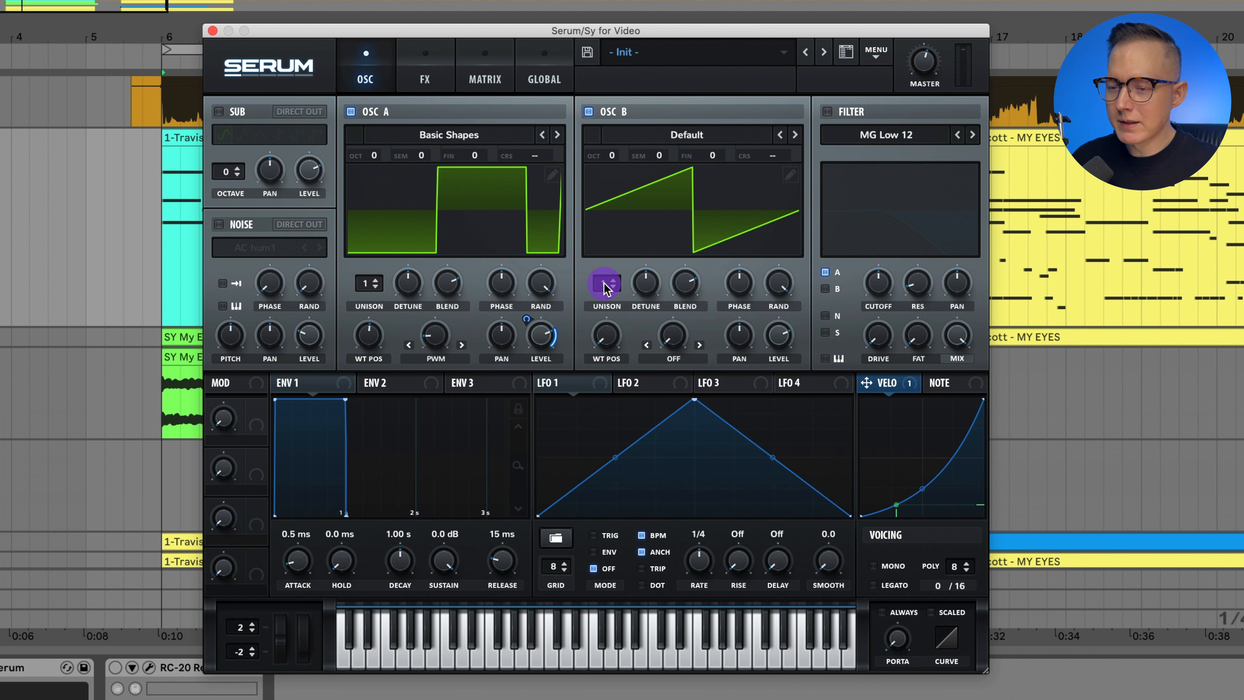
pyautogui.moveTo(605, 286); pyautogui.dragTo(646, 294)
pyautogui.moveTo(646, 307); pyautogui.dragTo(644, 318)
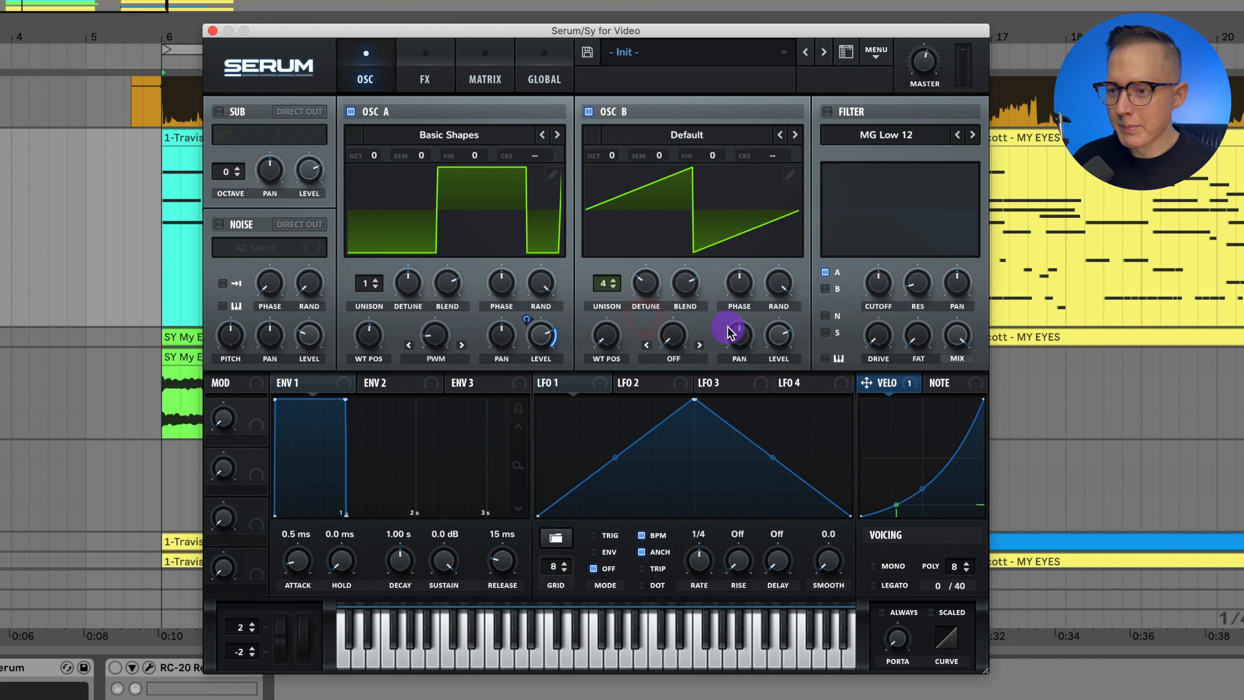
# Lower oscillator B's level, modulate it with velocity, and set the oscillator's fine tuning to 5
pyautogui.moveTo(778, 334)
pyautogui.mouseDown()
pyautogui.moveTo(785, 392)
pyautogui.moveTo(916, 383)
pyautogui.moveTo(874, 375)
pyautogui.moveTo(852, 339)
pyautogui.moveTo(777, 329)
pyautogui.mouseUp()
pyautogui.moveTo(764, 322)
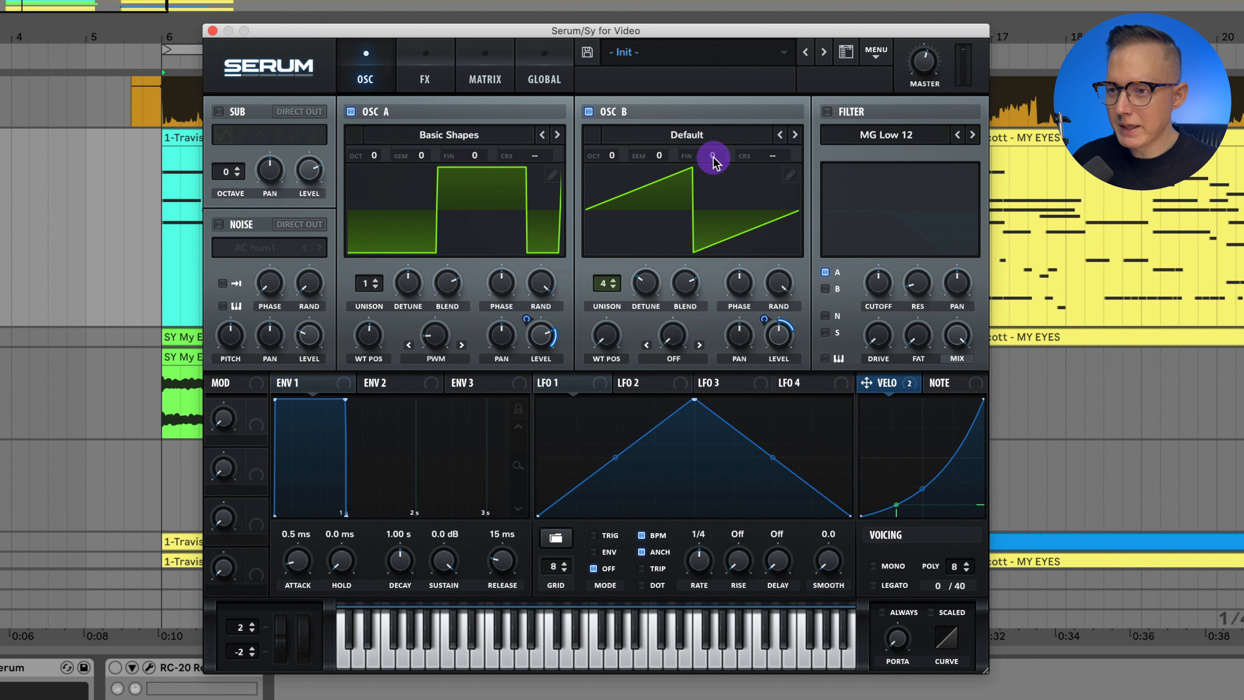
pyautogui.moveTo(714, 159); pyautogui.dragTo(717, 159)
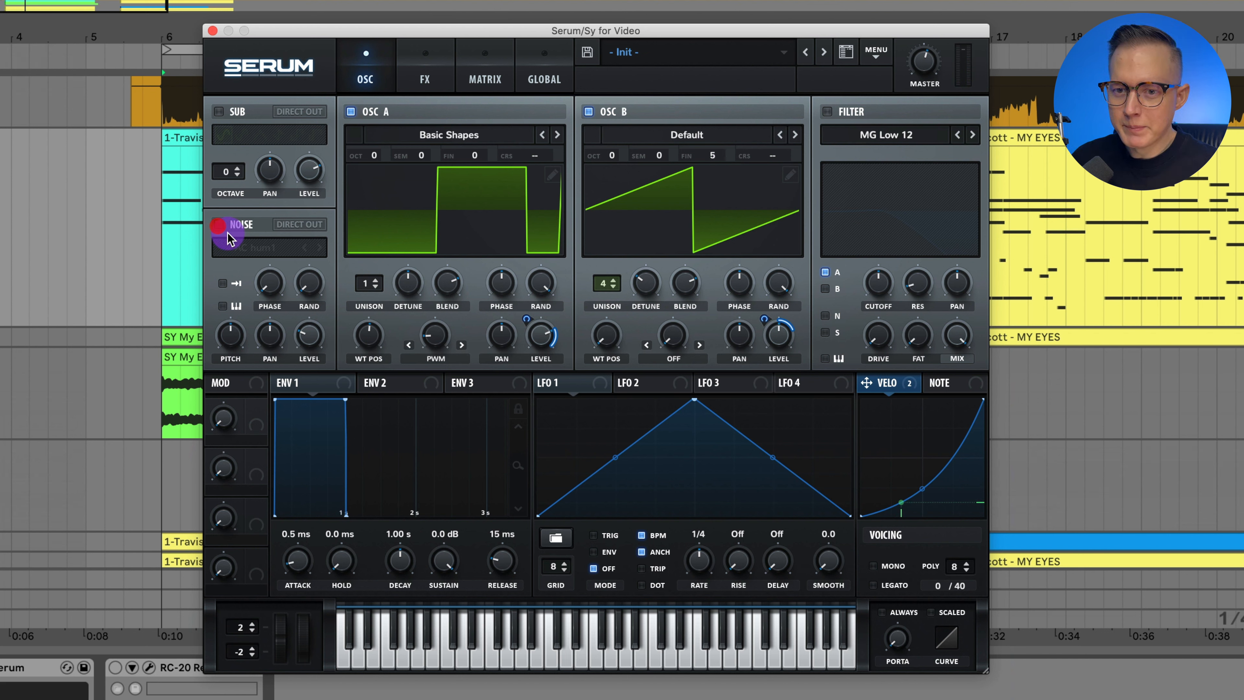
# Enable the noise oscillator with the Analog sample MicrKrg Noise at a level of 6% and play the result
pyautogui.click(262, 249)
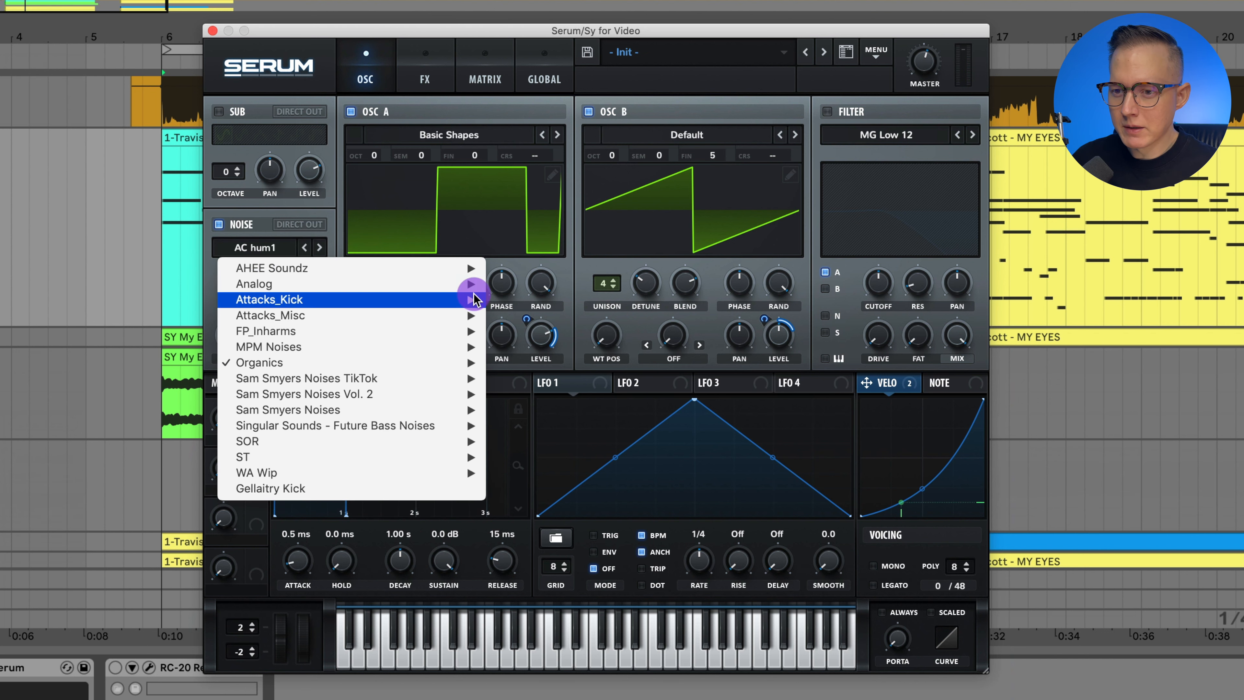
pyautogui.moveTo(365, 284)
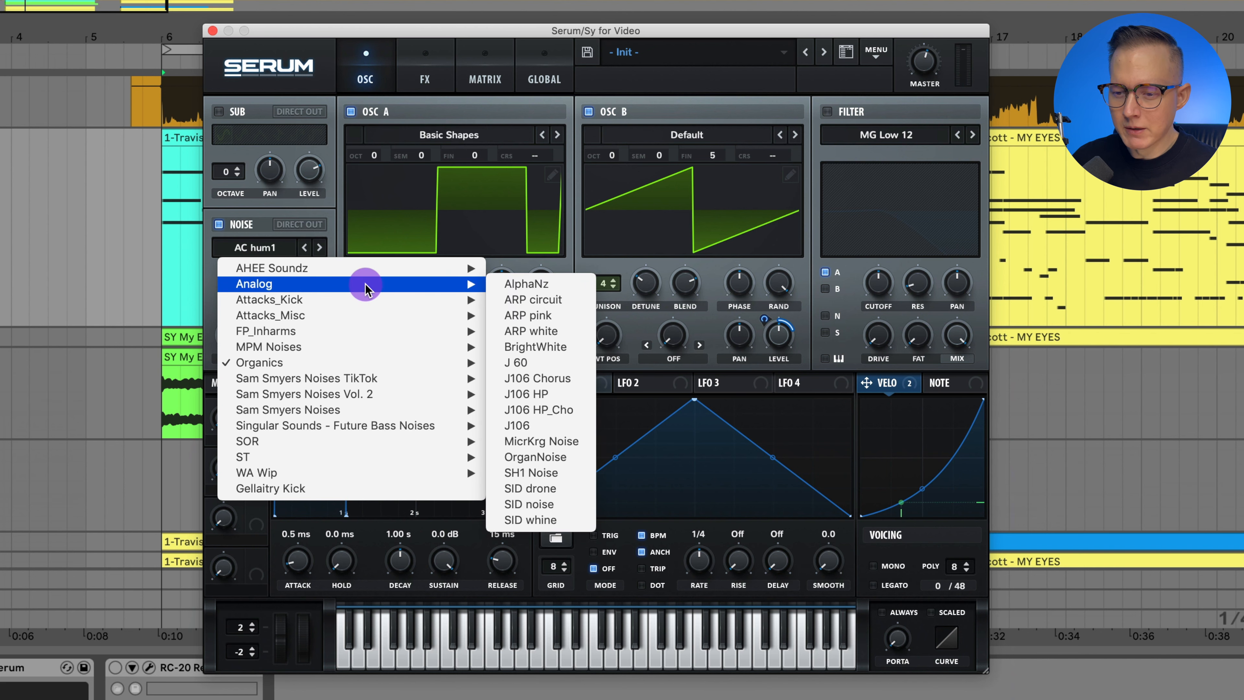
pyautogui.click(563, 441)
pyautogui.moveTo(317, 341); pyautogui.dragTo(321, 375)
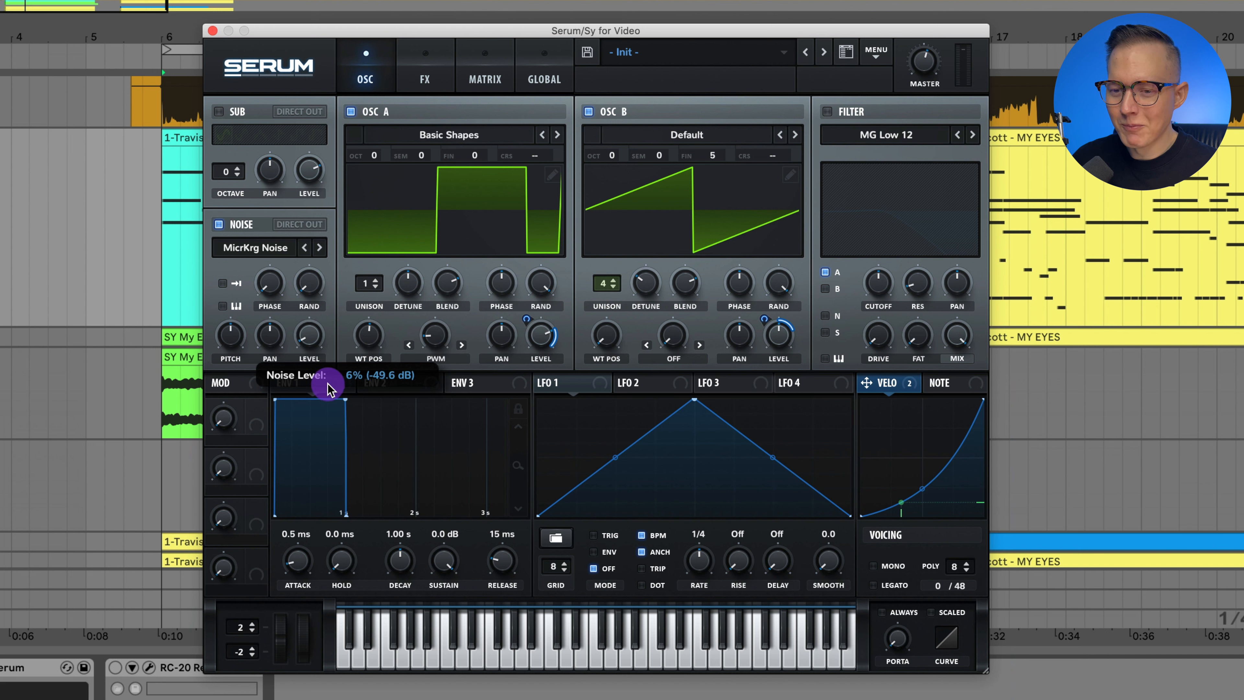
pyautogui.moveTo(327, 390); pyautogui.dragTo(327, 389)
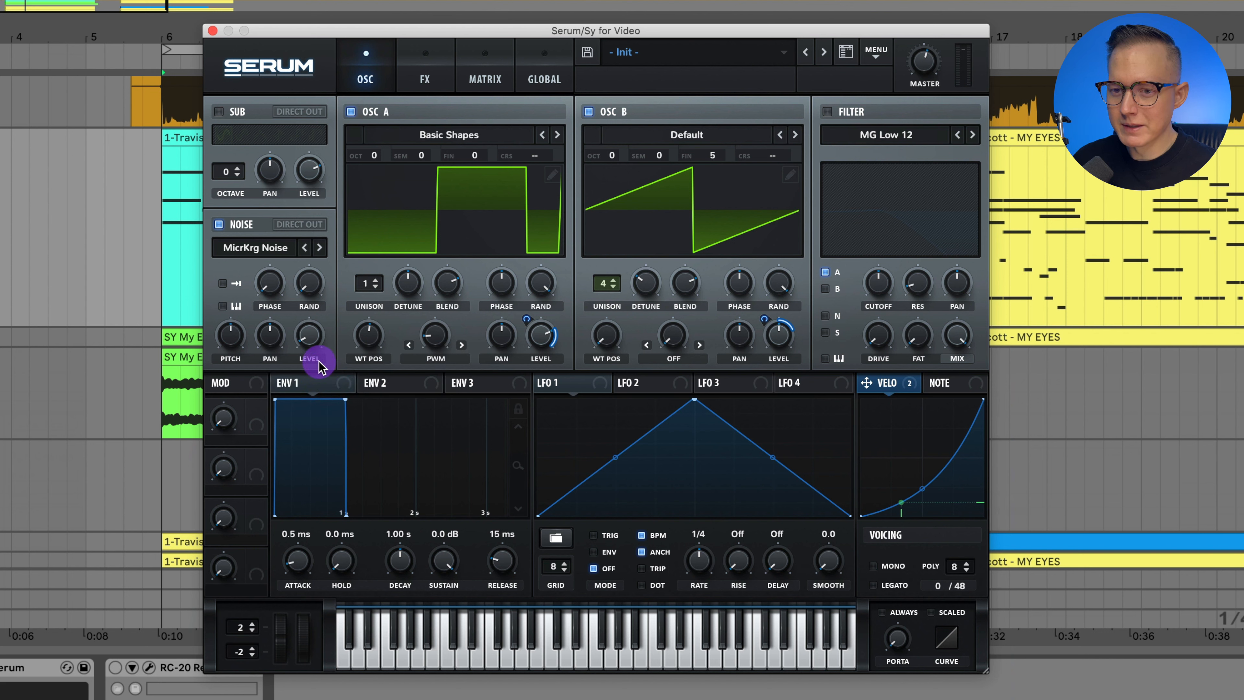
pyautogui.press('space')
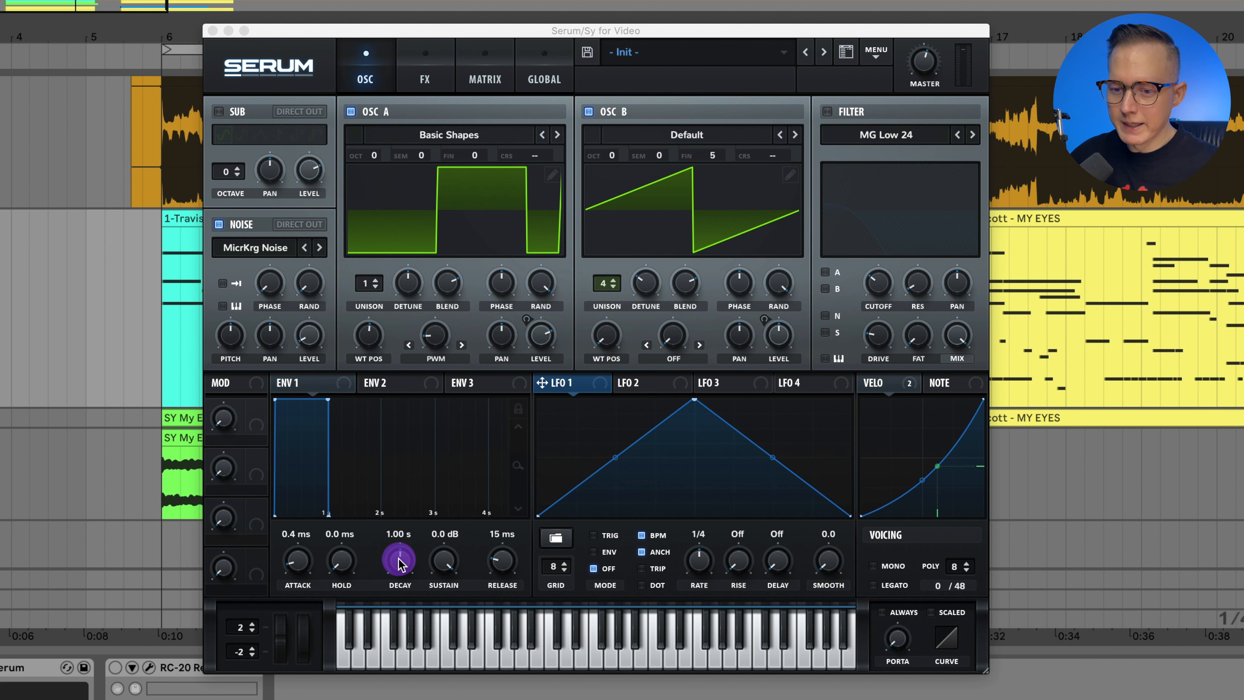
# Set envelope 1 to 0.5 ms attack, 2.83 s decay, -21.5 dB sustain and 154 ms release, then audition from bar 6
pyautogui.moveTo(401, 570); pyautogui.dragTo(443, 583)
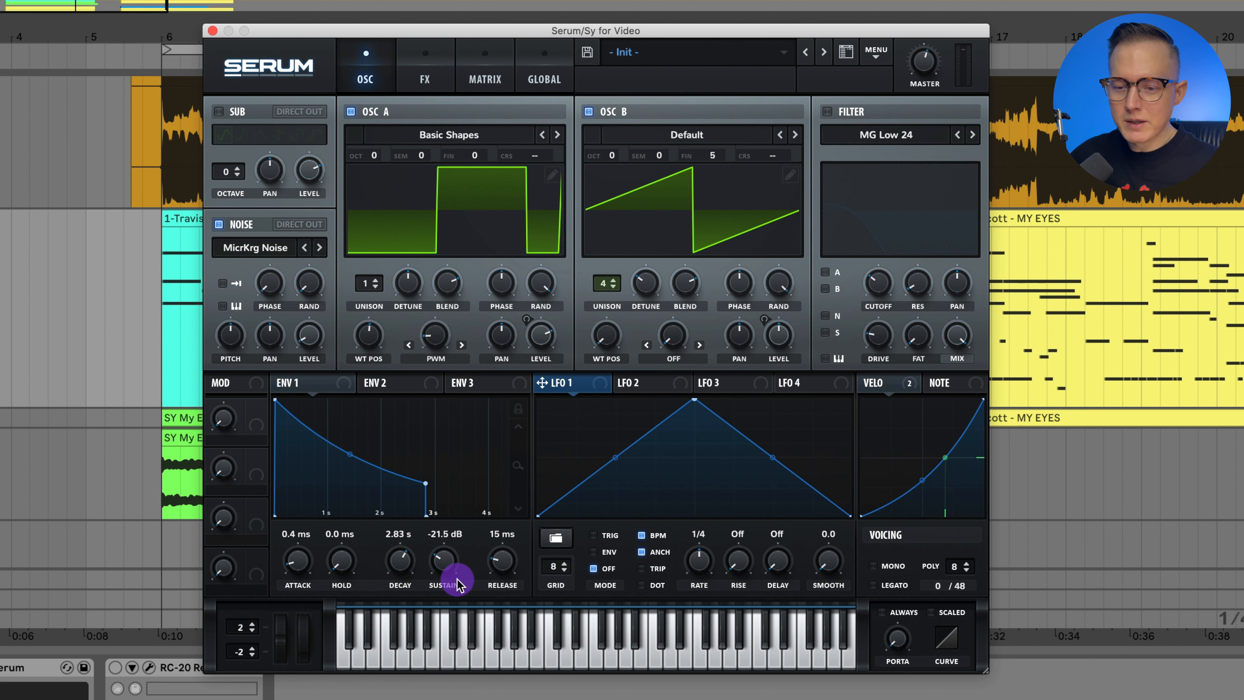
pyautogui.moveTo(500, 563); pyautogui.dragTo(508, 543)
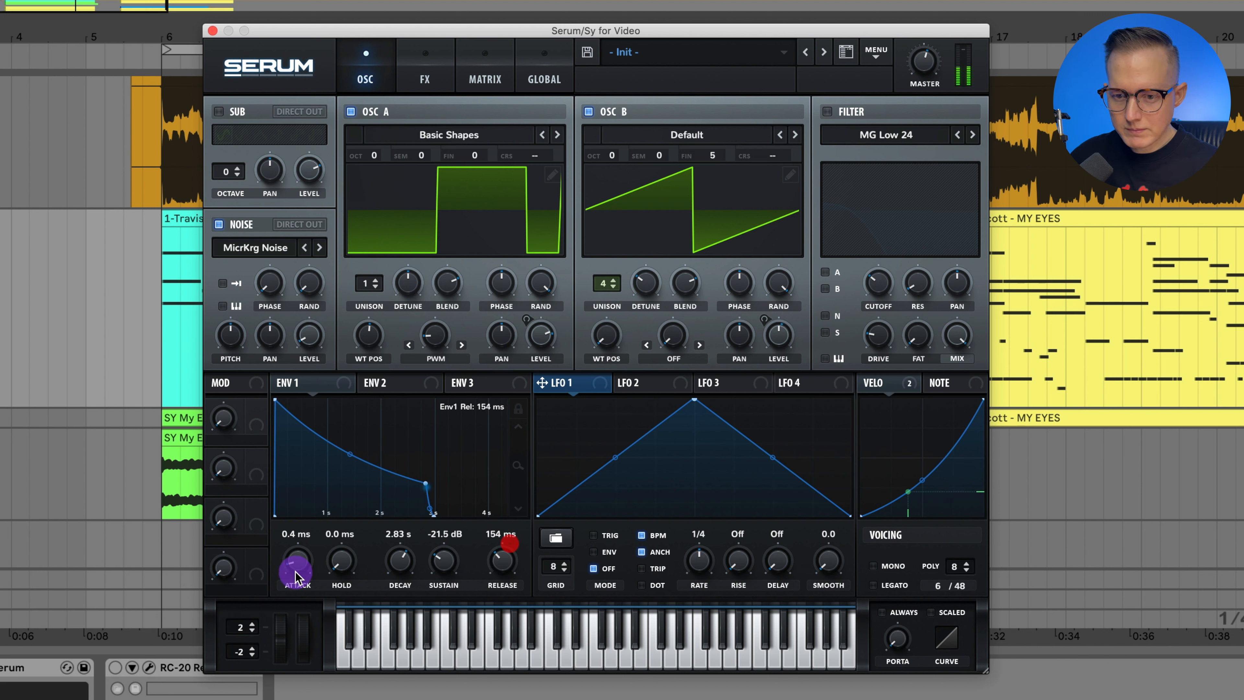
pyautogui.moveTo(295, 572); pyautogui.dragTo(298, 566)
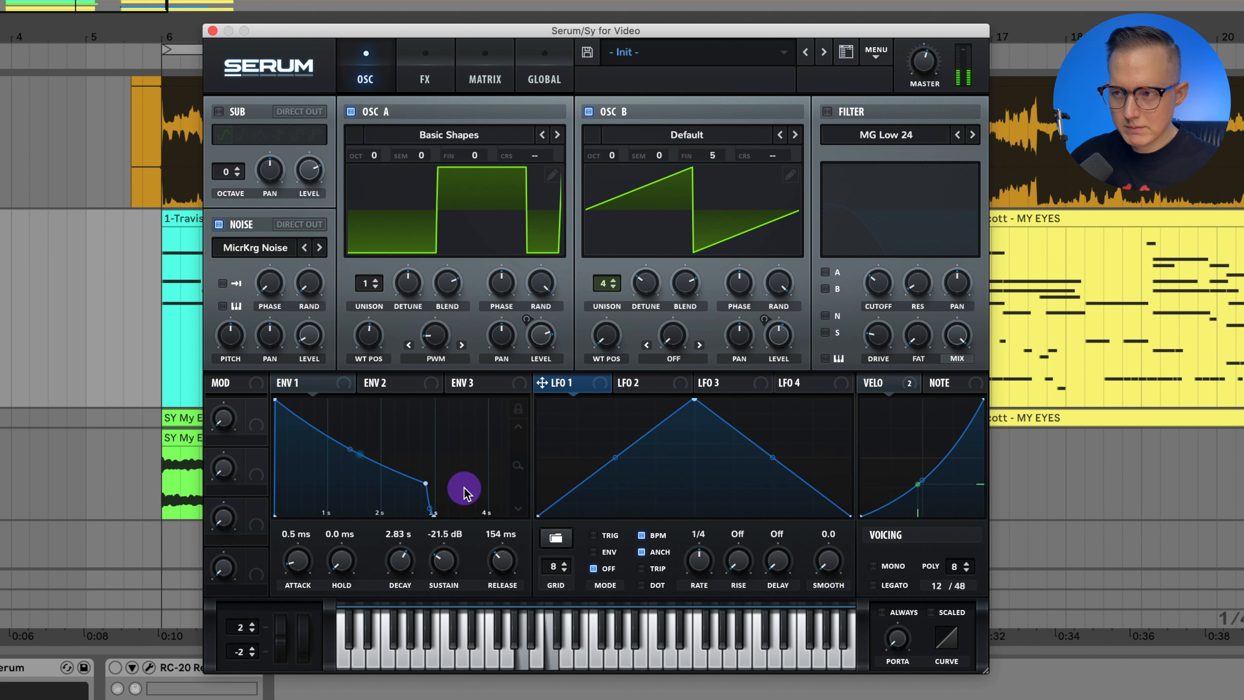
pyautogui.click(153, 325)
pyautogui.press('space')
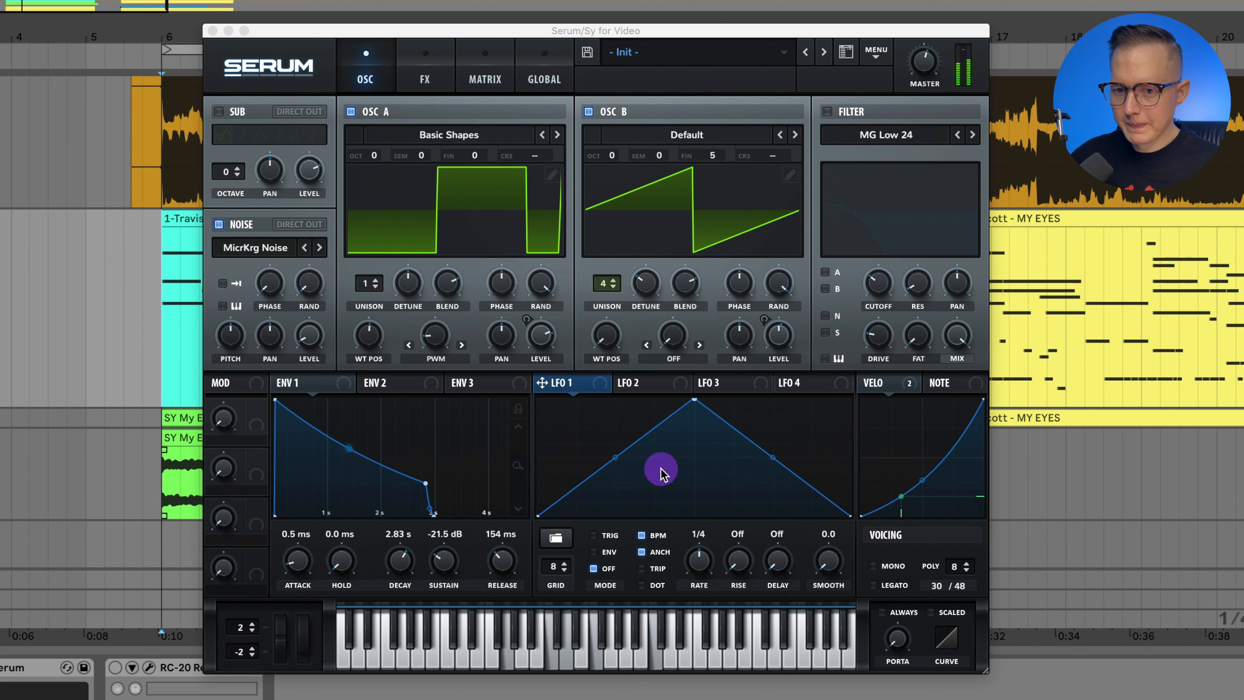
pyautogui.press('space')
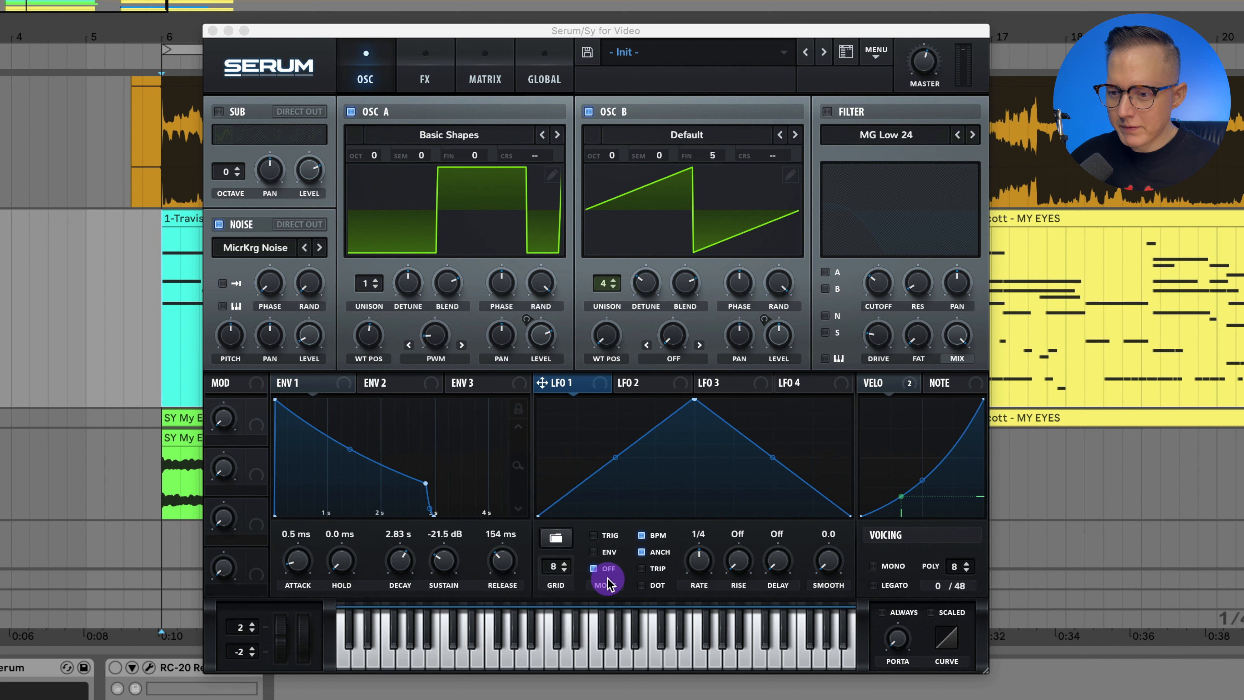
# Route LFO 1 to the global master tuning (Mast.Tun) in the third row of the modulation matrix
pyautogui.click(546, 81)
pyautogui.click(500, 78)
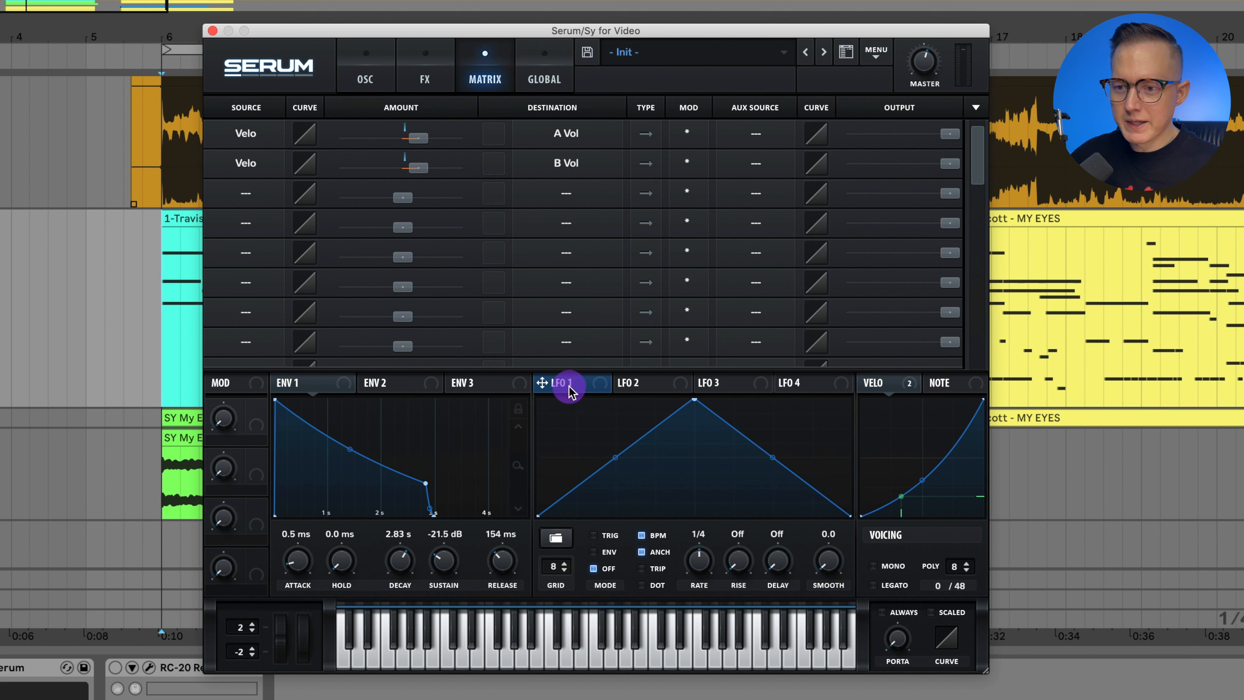
pyautogui.moveTo(569, 392); pyautogui.dragTo(254, 195)
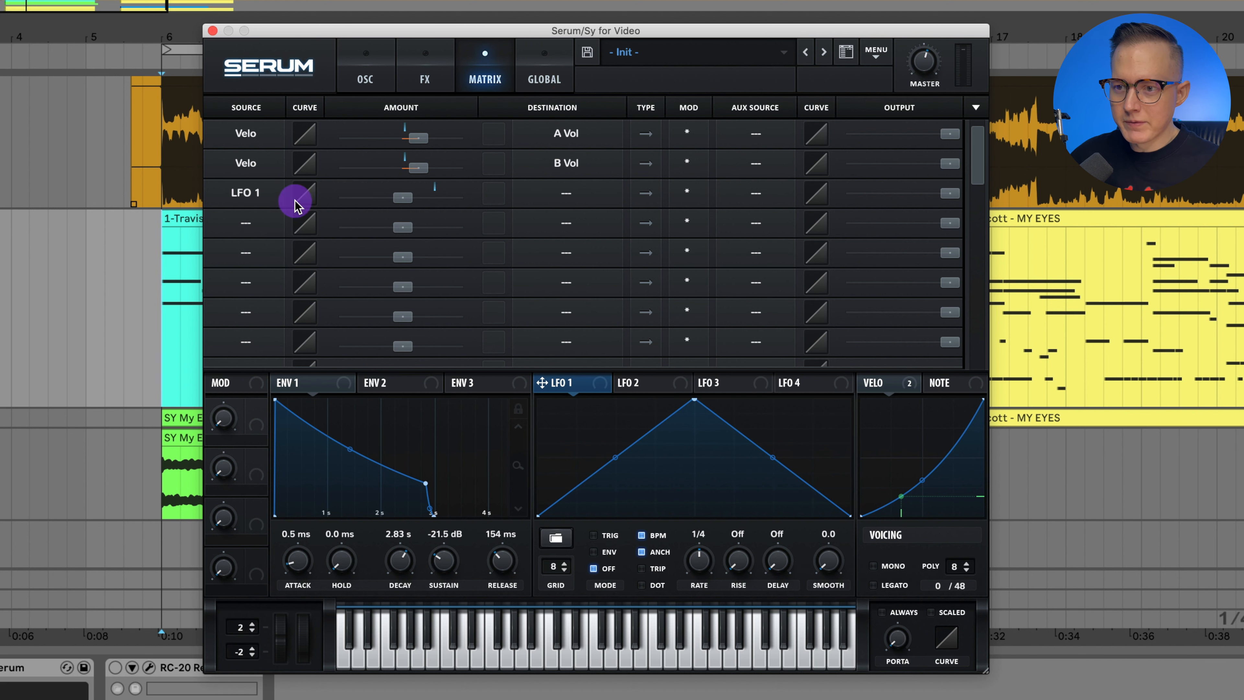
pyautogui.click(568, 193)
pyautogui.moveTo(636, 321)
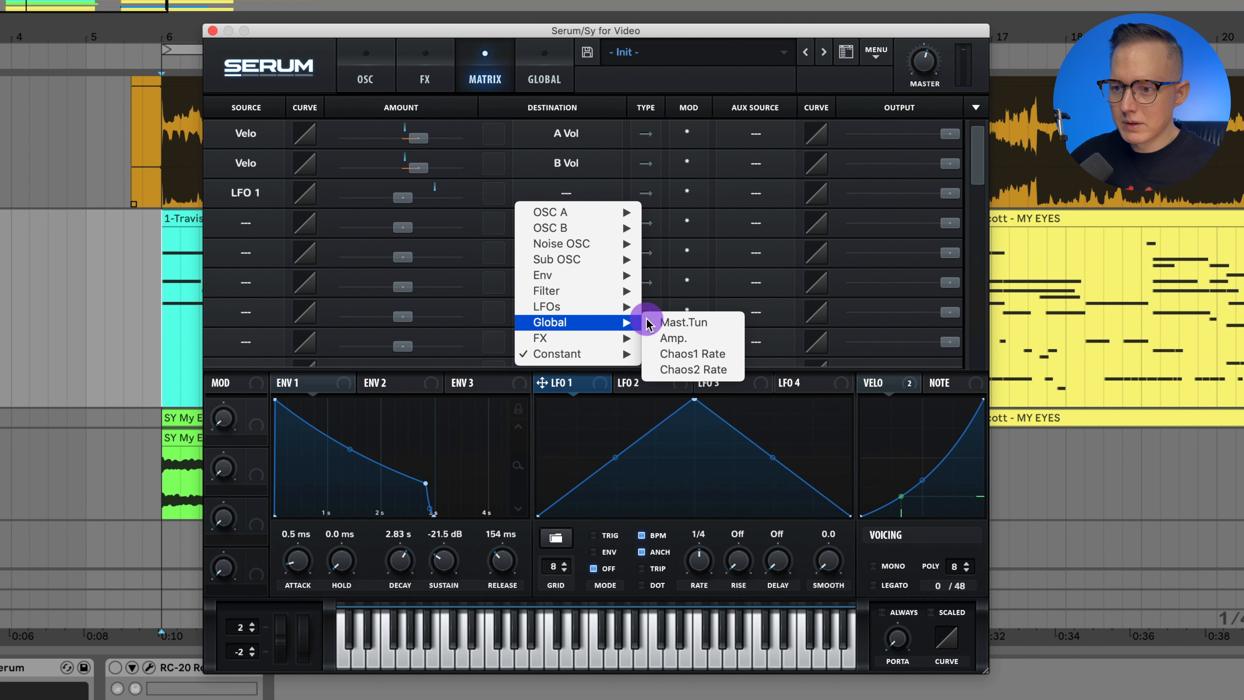
pyautogui.click(695, 322)
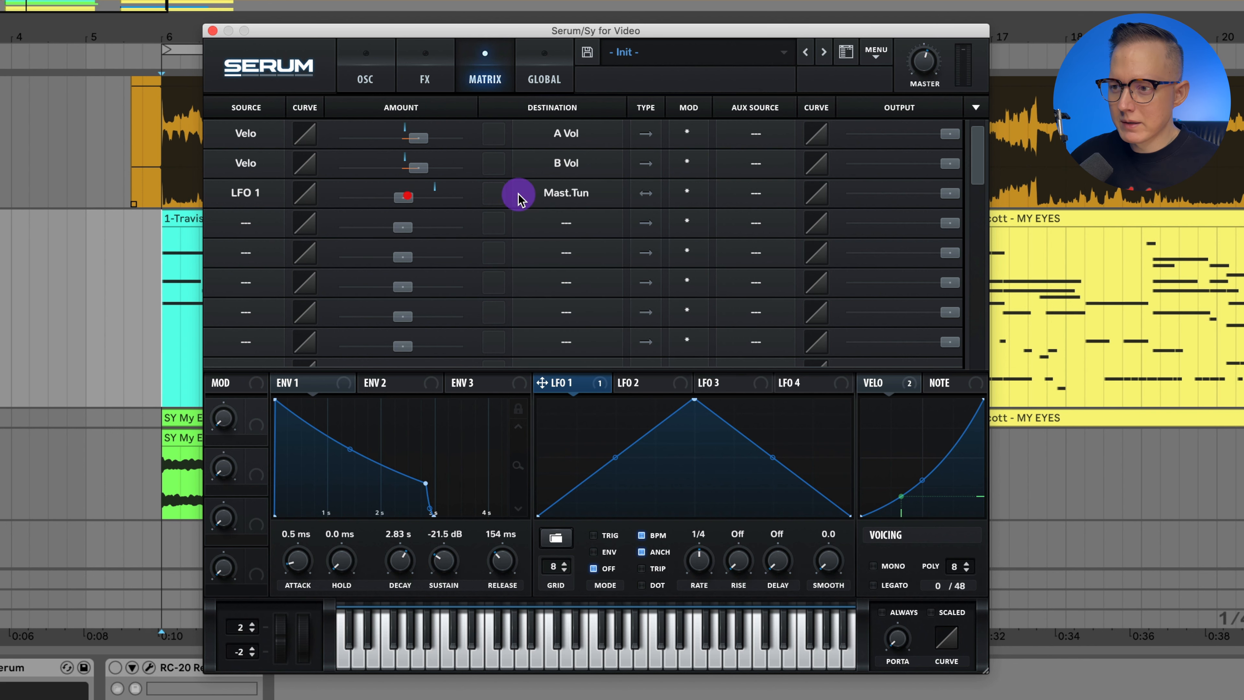
# Keep LFO 1's master tuning modulation amount very slight and reduce its output to less than half while auditioning
pyautogui.press('space')
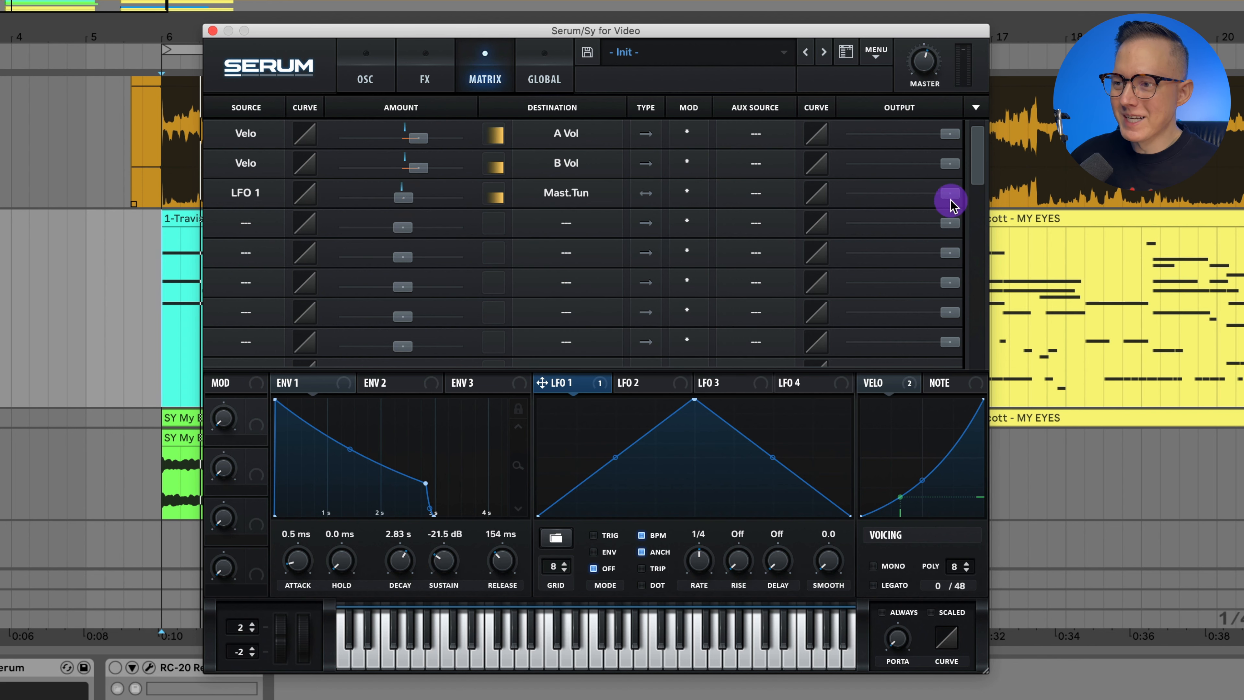
pyautogui.moveTo(949, 196)
pyautogui.moveTo(948, 196); pyautogui.dragTo(921, 201)
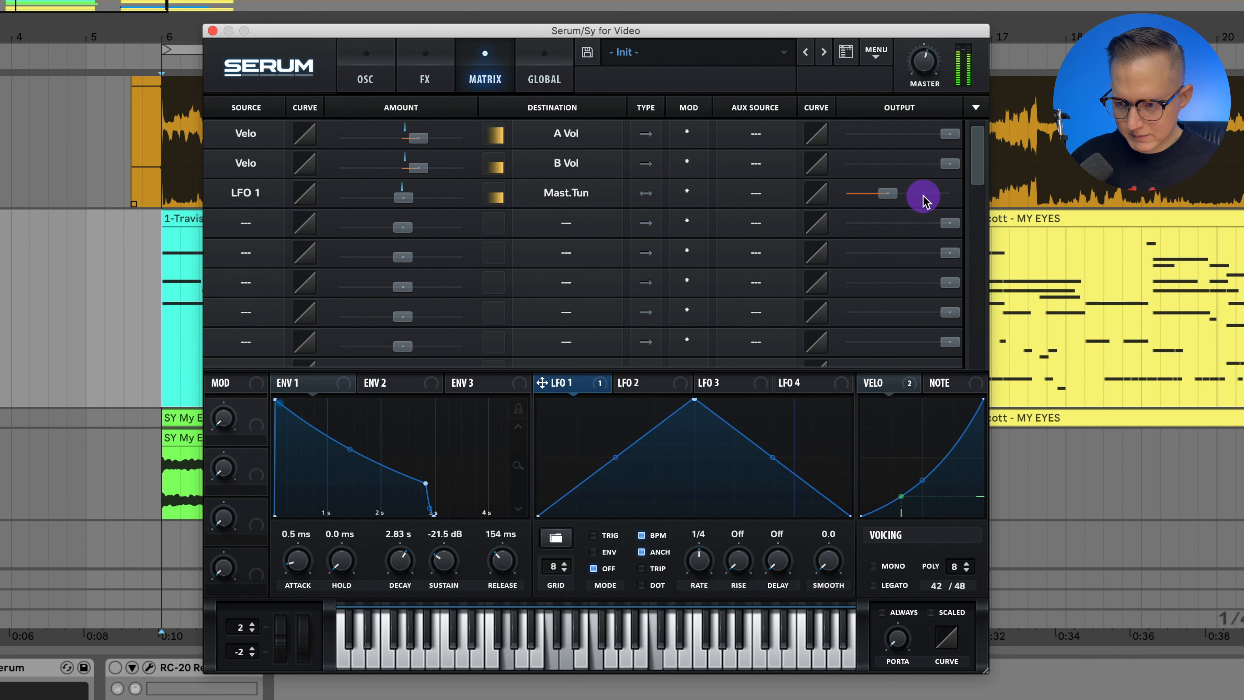
# Enable the MG Low 24 filter, route oscillators A, B and the noise through it, and turn on its key tracking
pyautogui.click(416, 82)
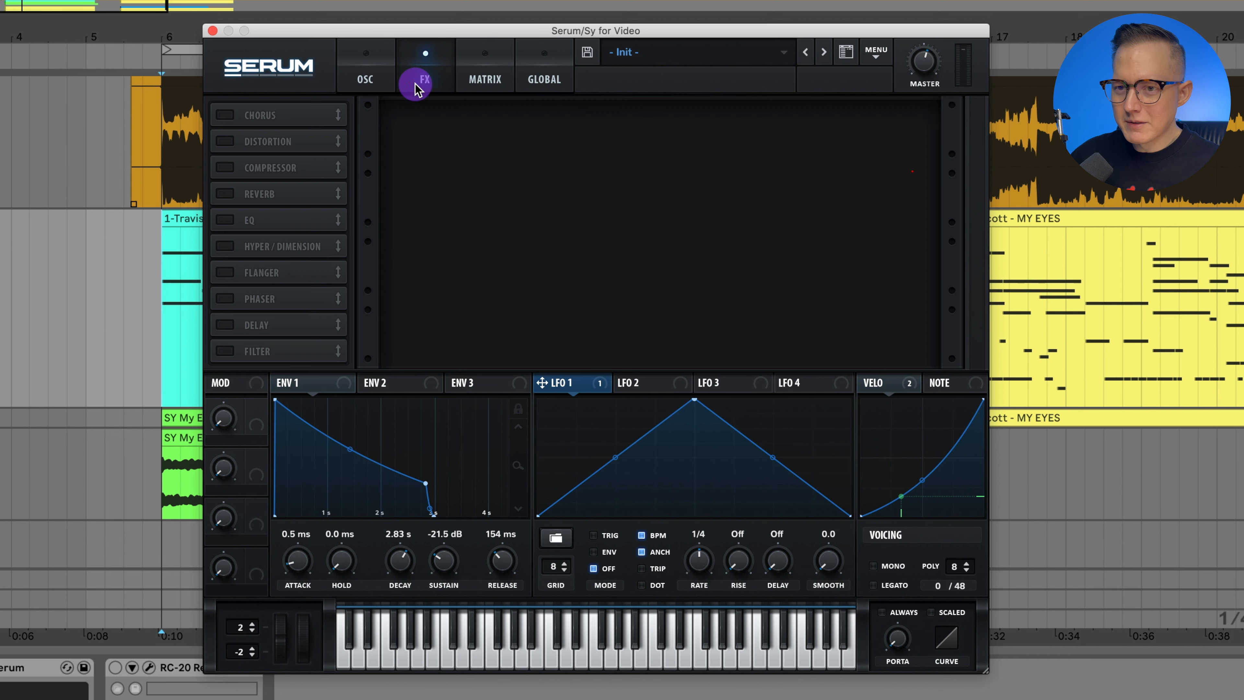
pyautogui.click(374, 80)
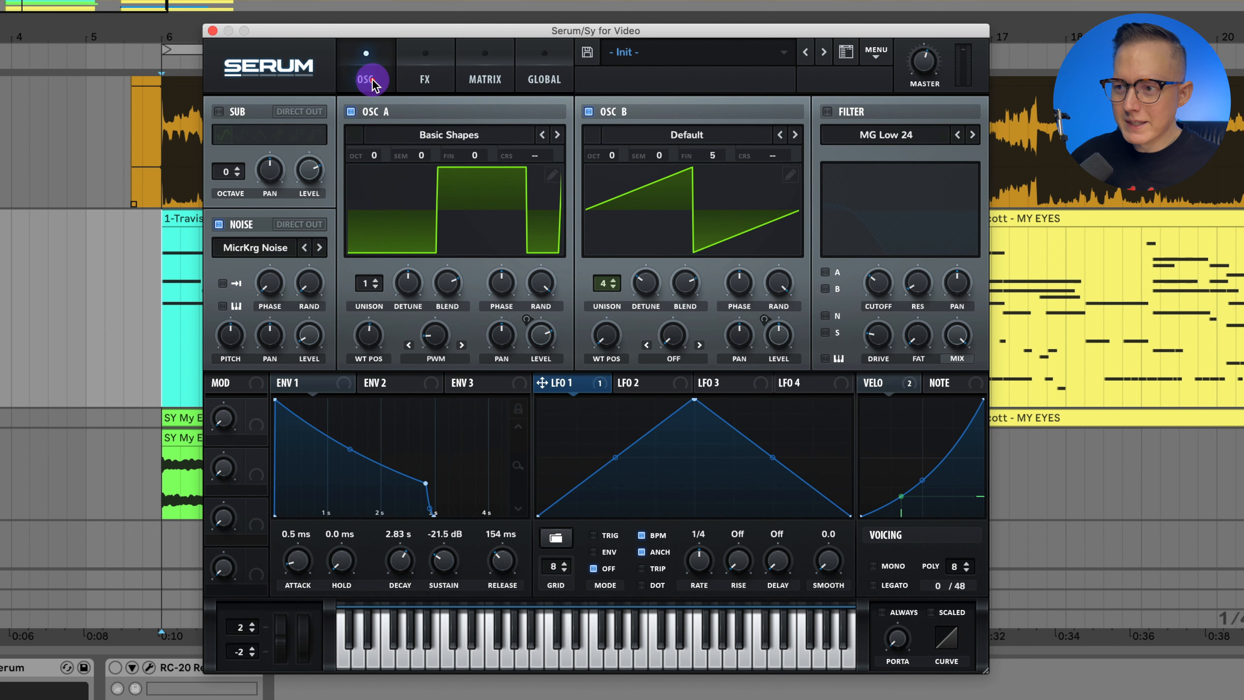
pyautogui.click(827, 112)
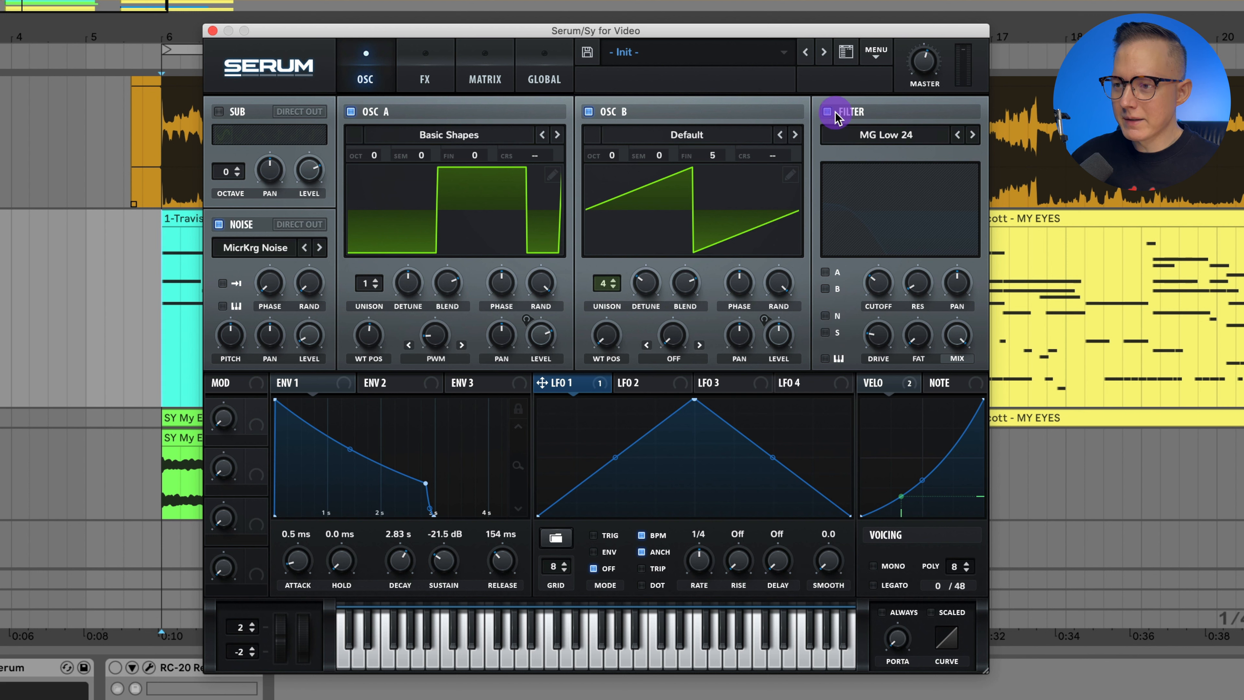
pyautogui.click(825, 272)
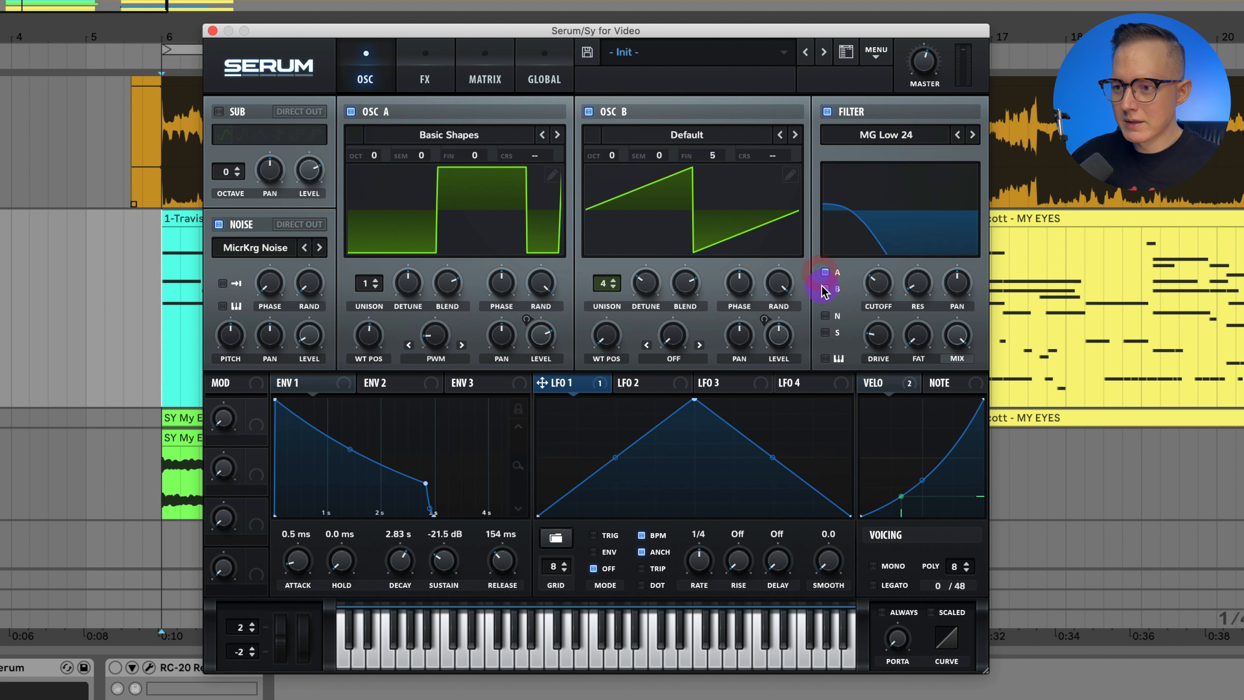
pyautogui.click(825, 289)
pyautogui.click(826, 316)
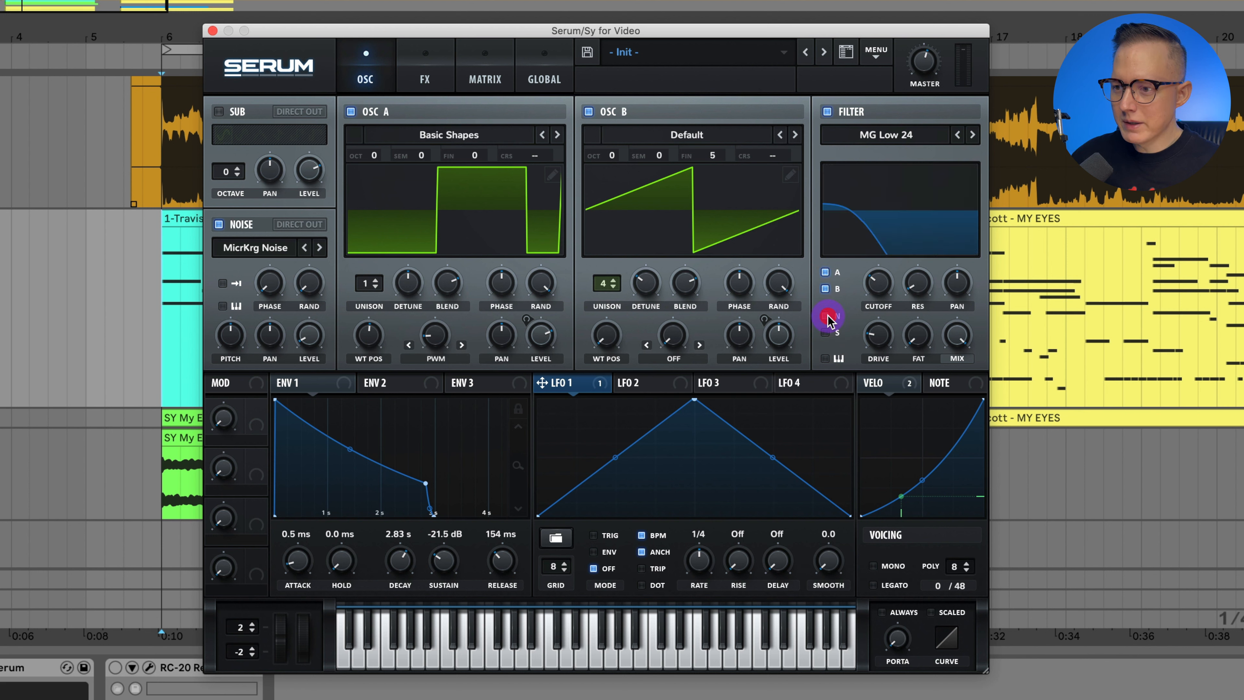
pyautogui.click(825, 359)
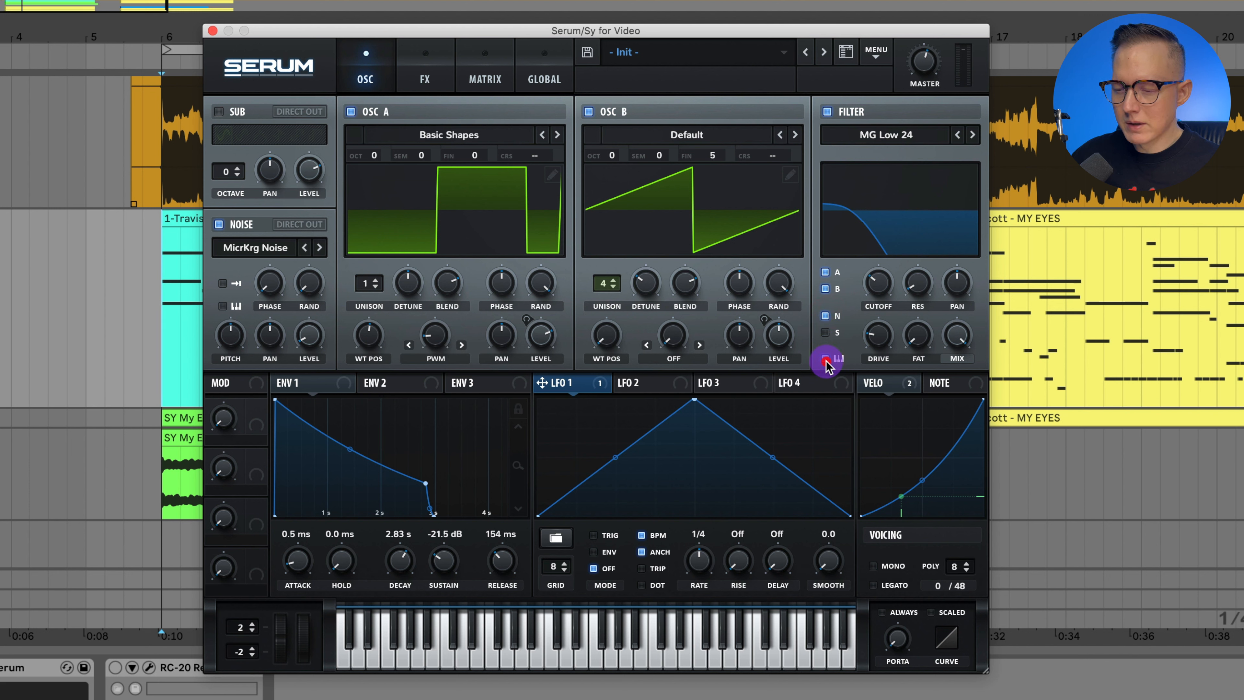
# Check the filter's cutoff, resonance and drive settings
pyautogui.click(875, 287)
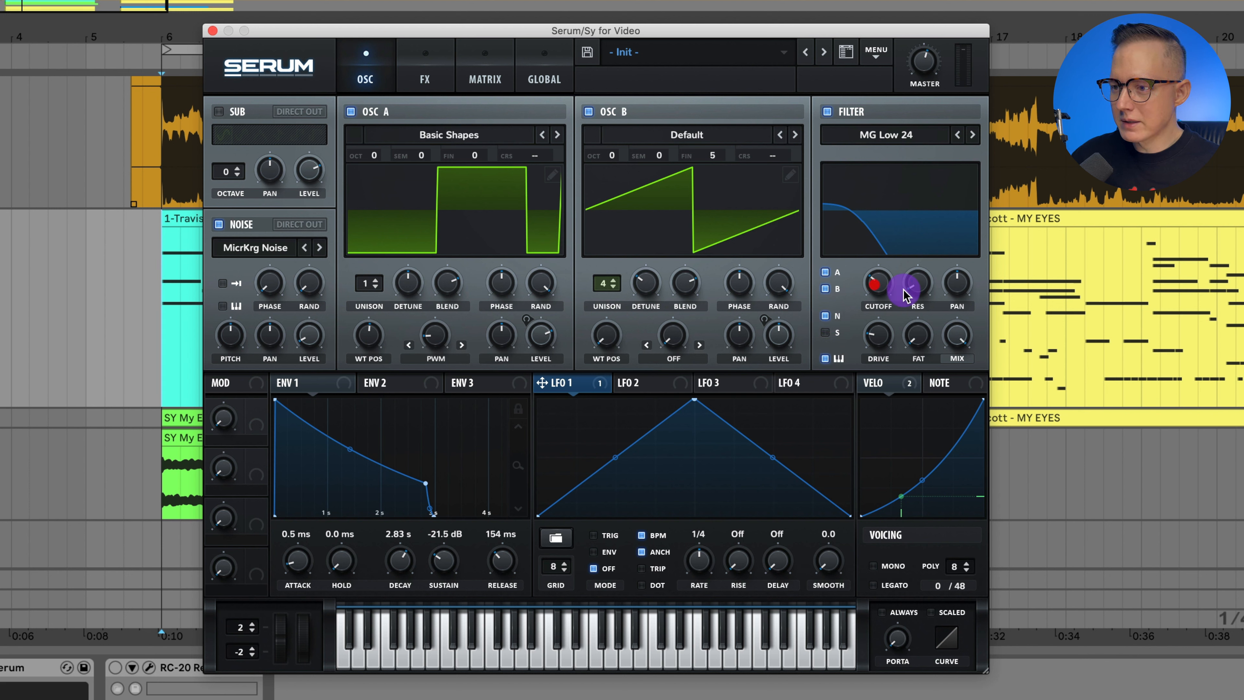
pyautogui.click(917, 290)
pyautogui.click(880, 335)
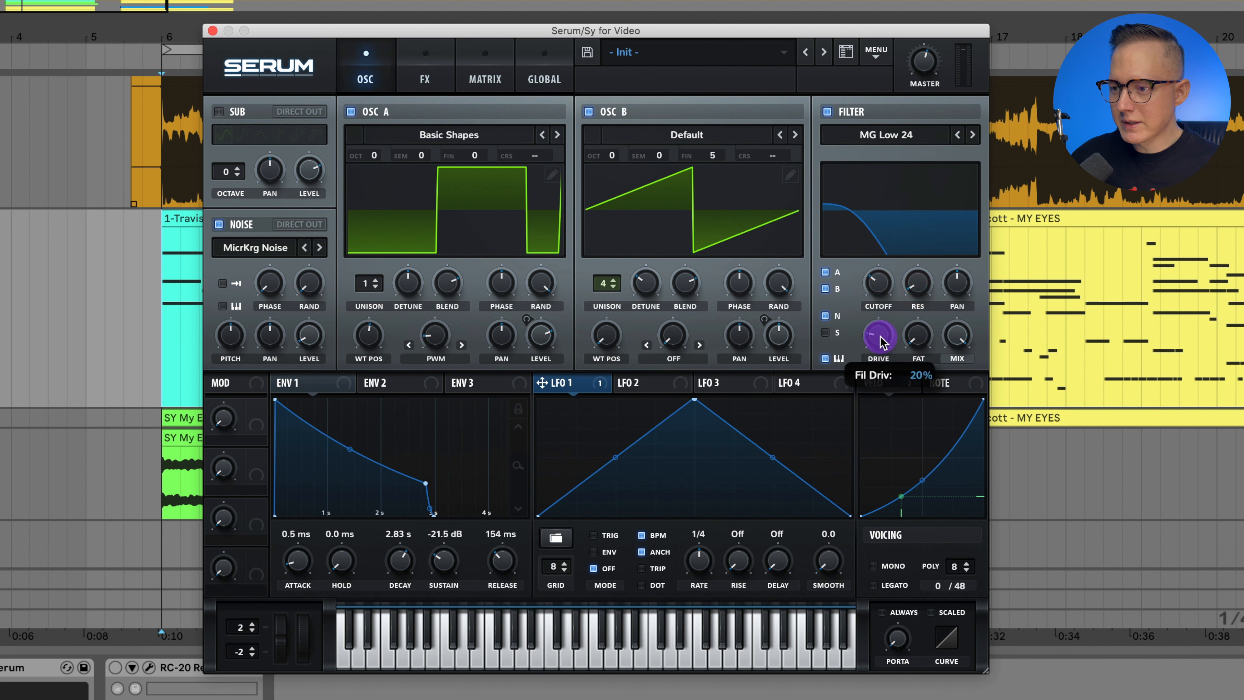
# Audition the filtered sound, route velocity to the filter cutoff with an amount of about 14, and play back the part
pyautogui.press('space')
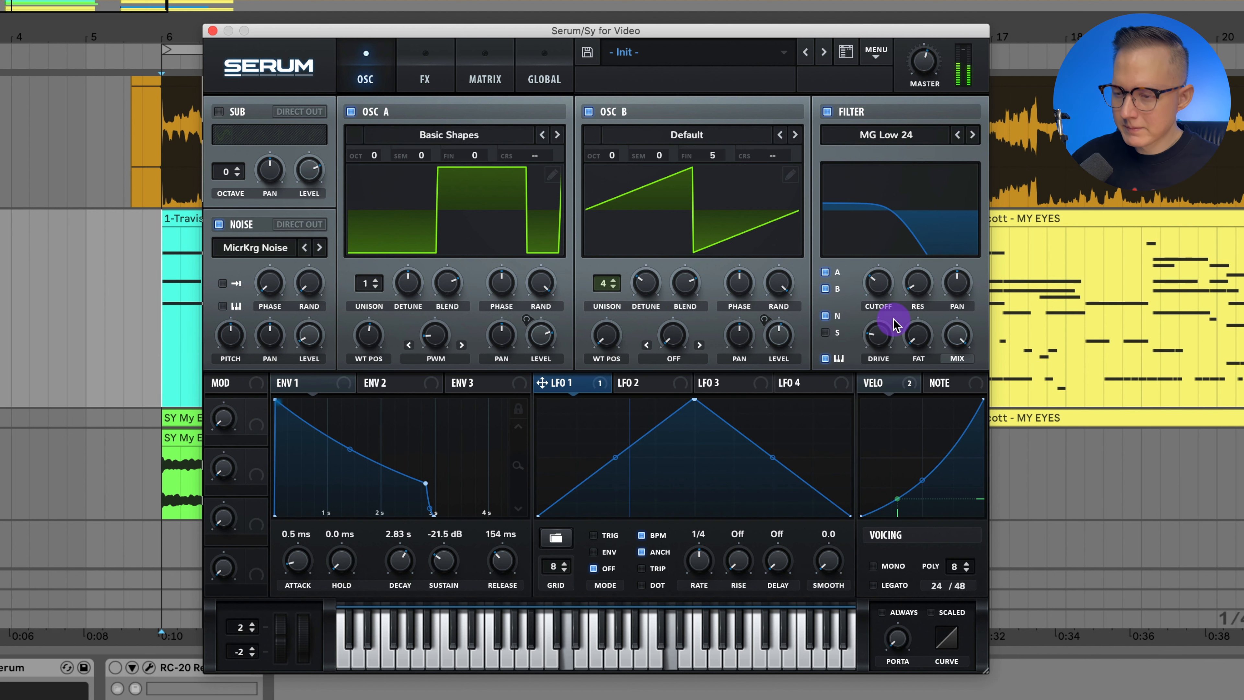
pyautogui.press('space')
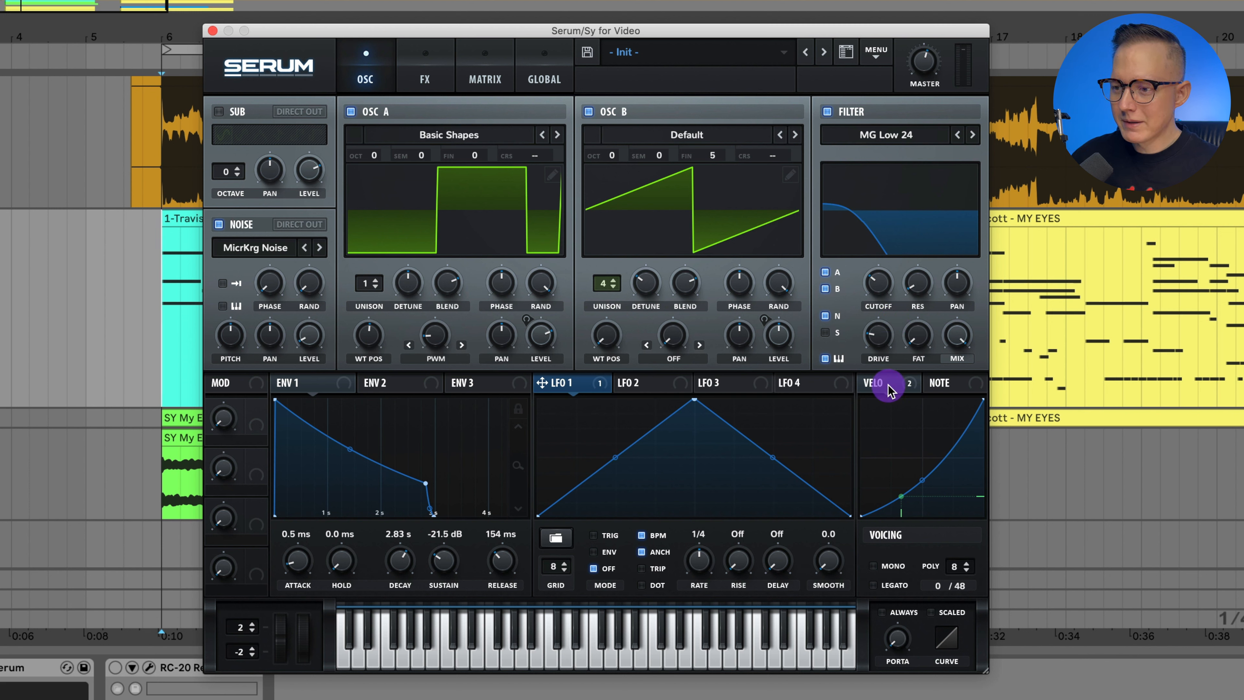
pyautogui.moveTo(889, 382); pyautogui.dragTo(876, 301)
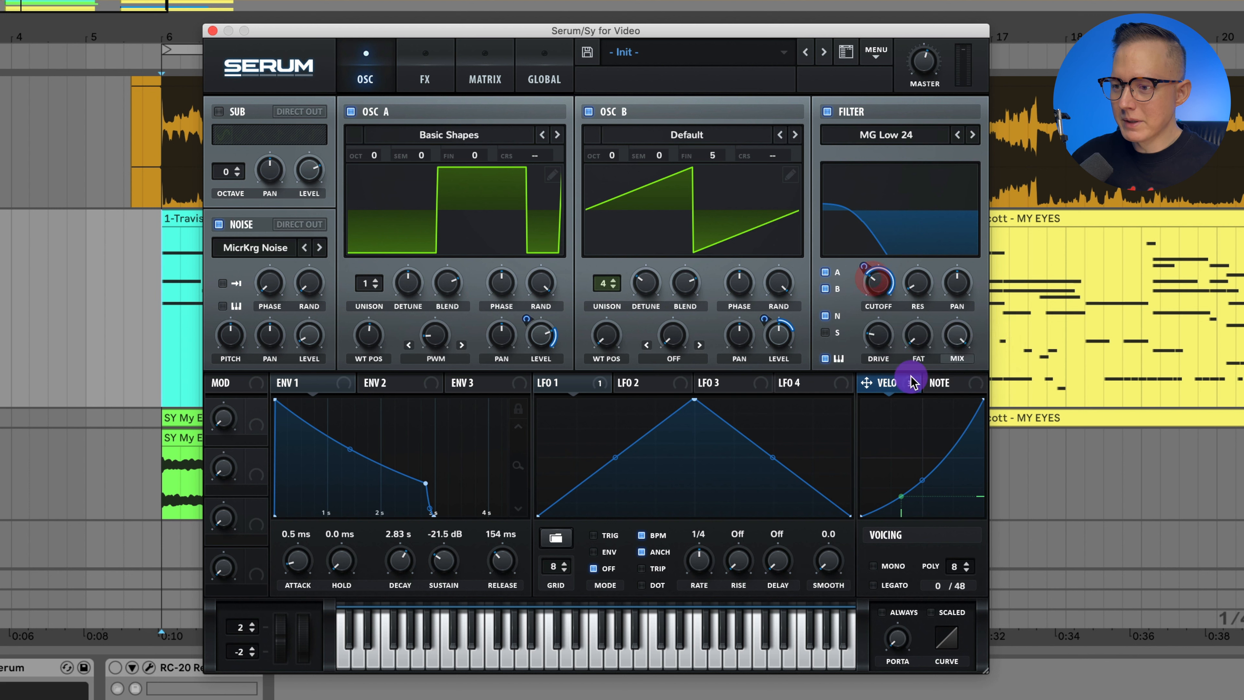
pyautogui.moveTo(903, 394); pyautogui.dragTo(870, 320)
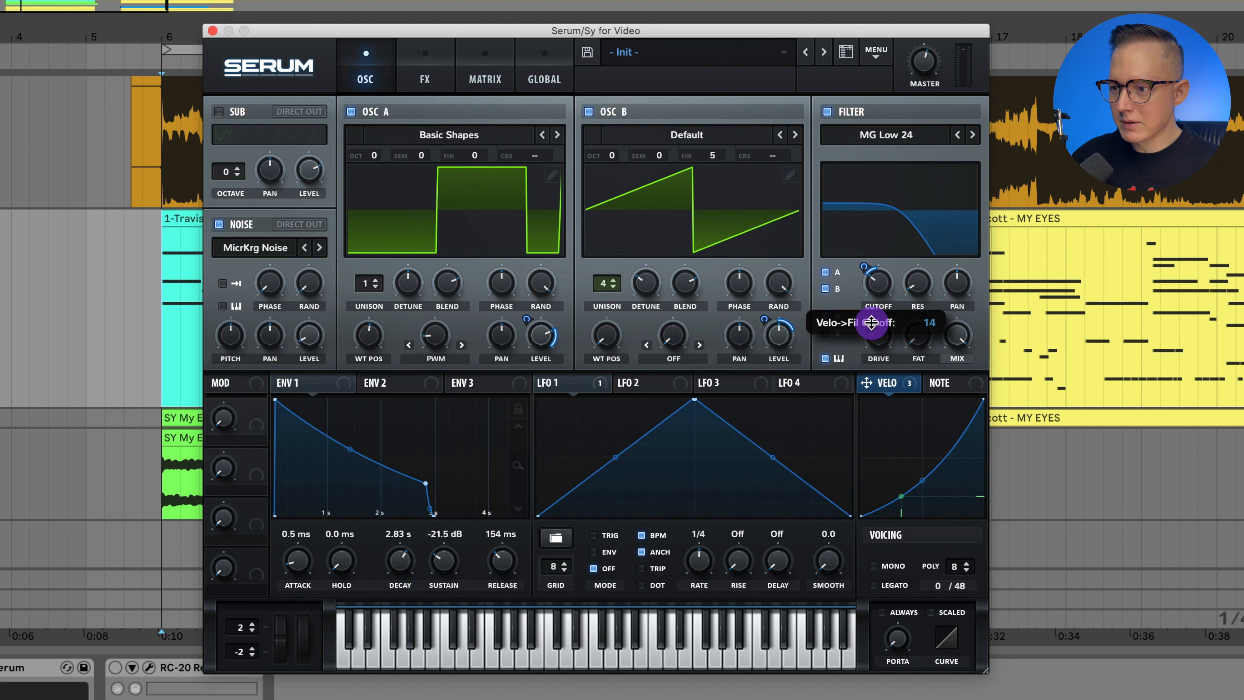
pyautogui.moveTo(872, 323); pyautogui.dragTo(872, 325)
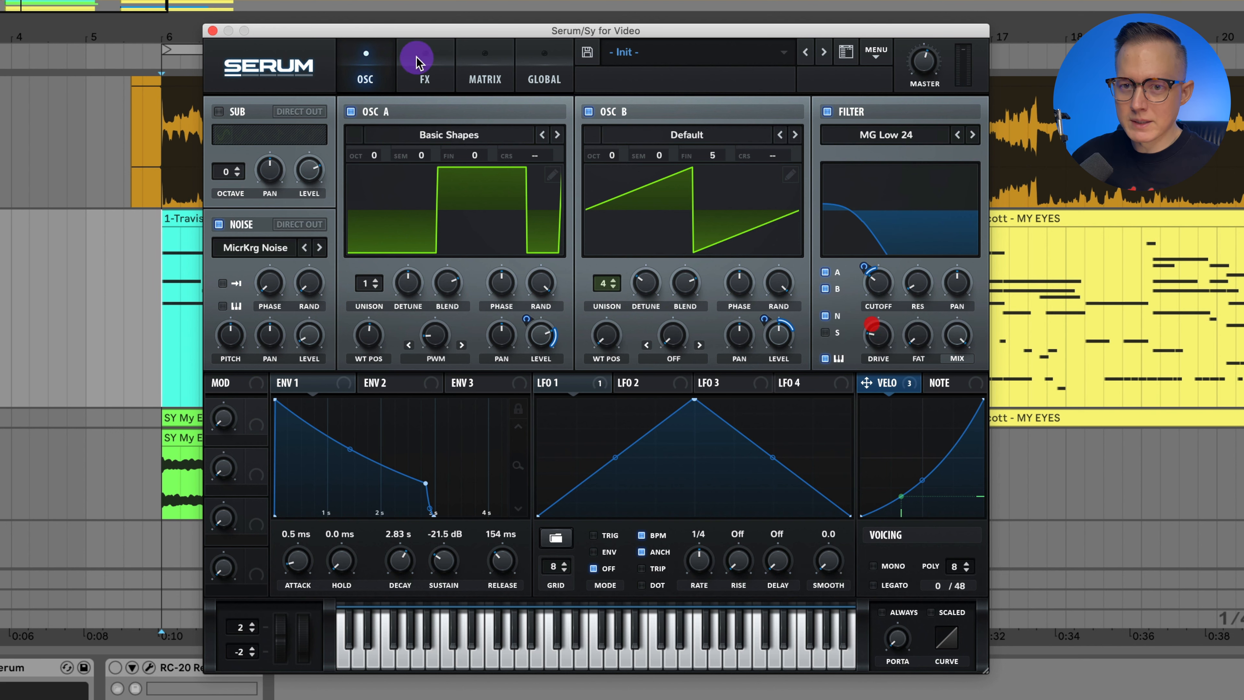
pyautogui.click(214, 30)
pyautogui.click(362, 334)
pyautogui.press('space')
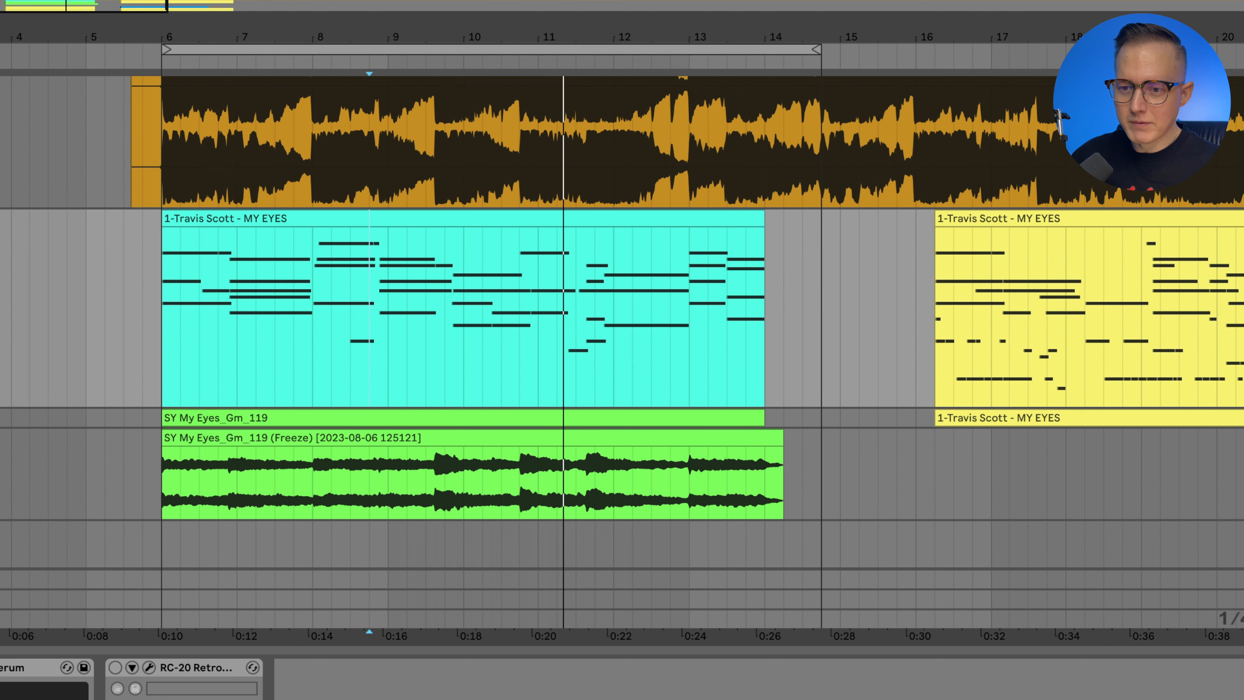
# Enable Serum's Chorus effect and audition the synth part with it
pyautogui.click(1, 667)
pyautogui.click(419, 79)
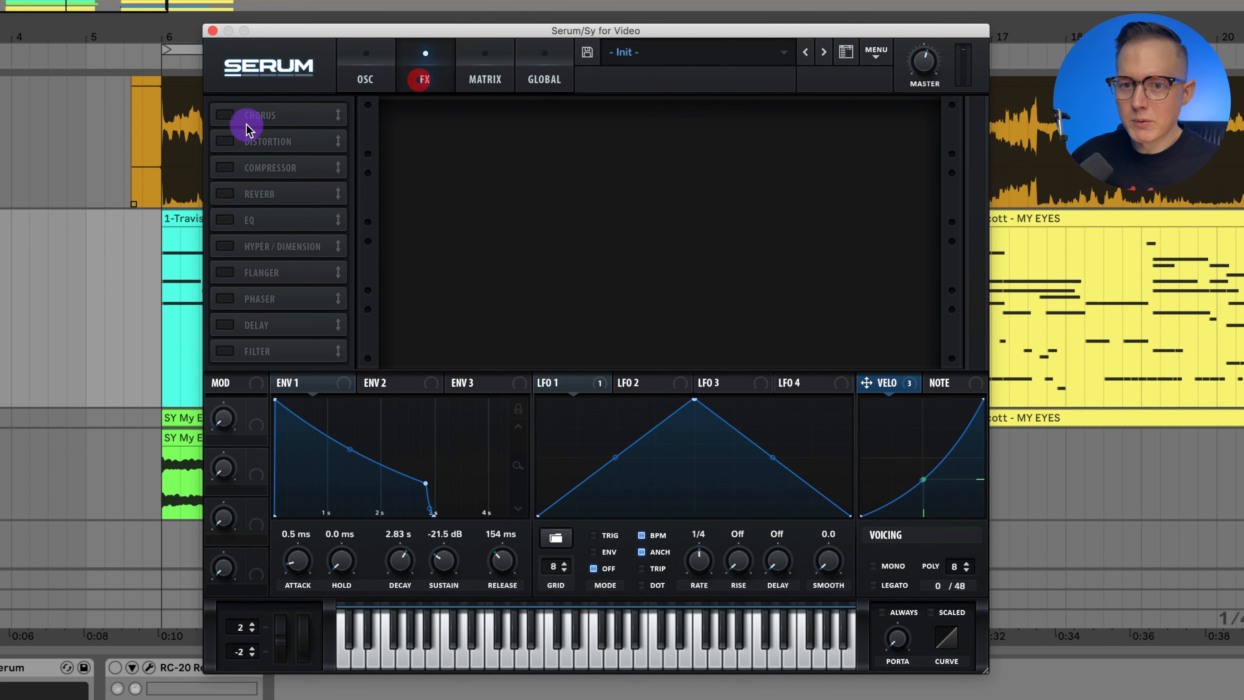
pyautogui.click(225, 115)
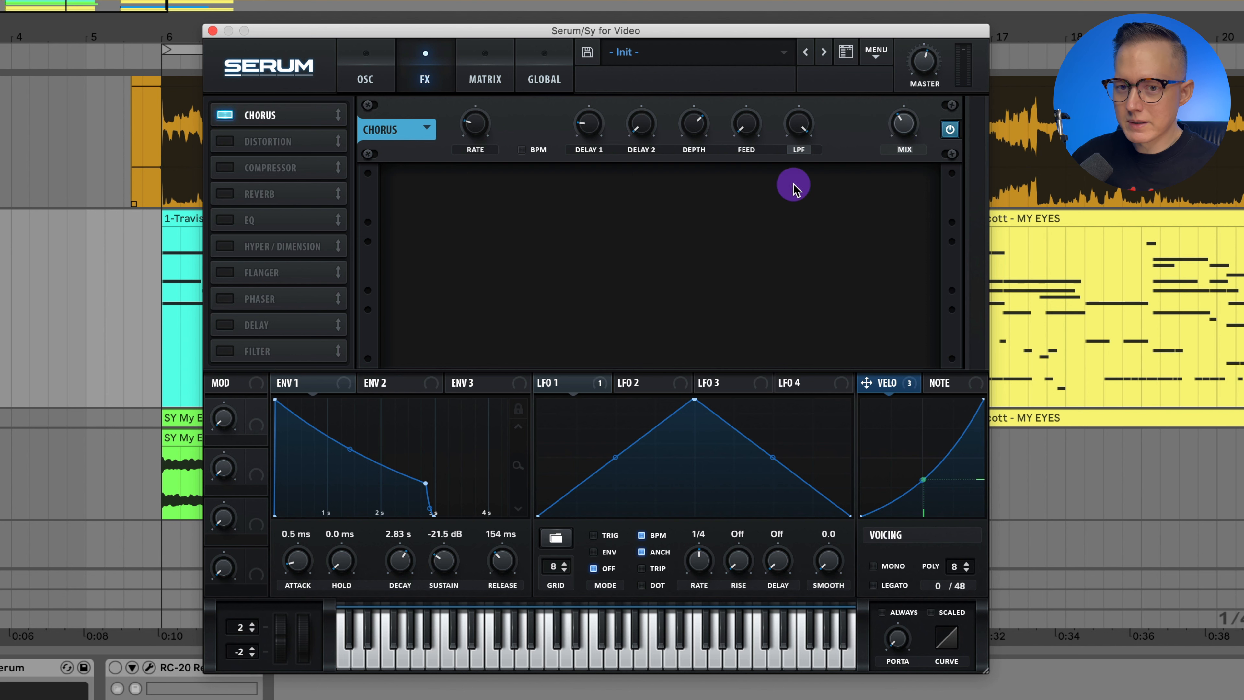
pyautogui.press('space')
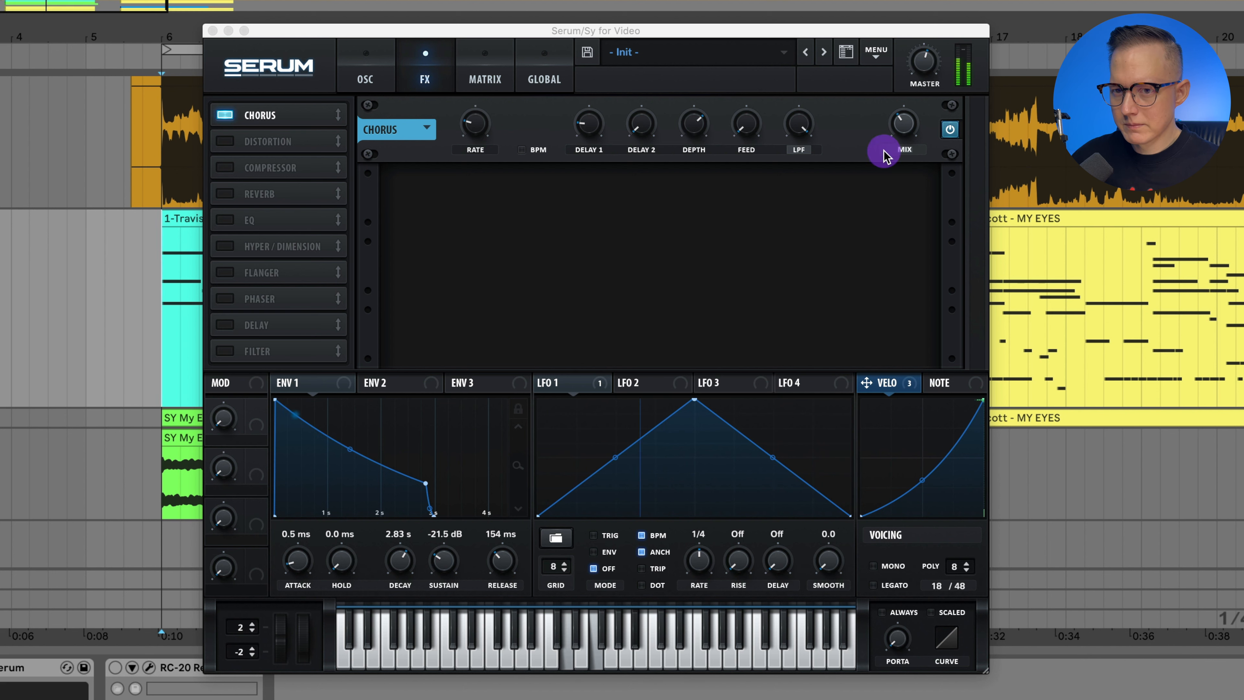
pyautogui.press('space')
# Enable the Tube distortion, route velocity to its drive with an amount of about 14, and audition the result
pyautogui.click(229, 143)
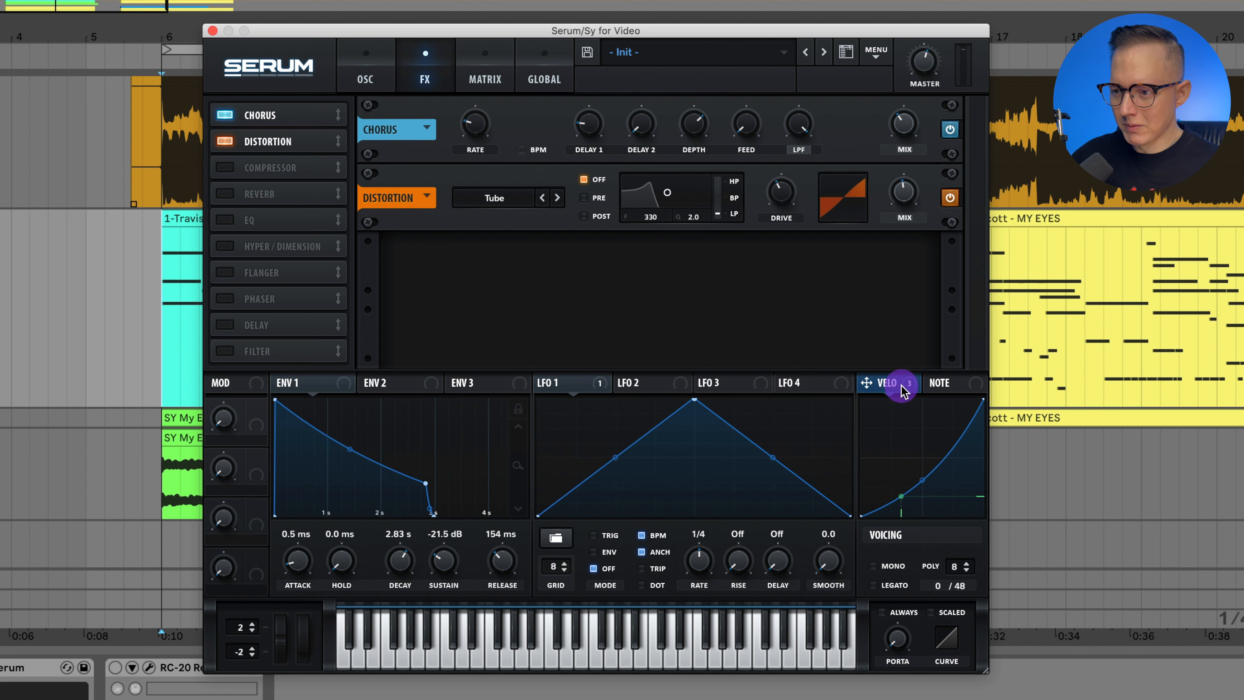
pyautogui.moveTo(902, 387); pyautogui.dragTo(772, 220)
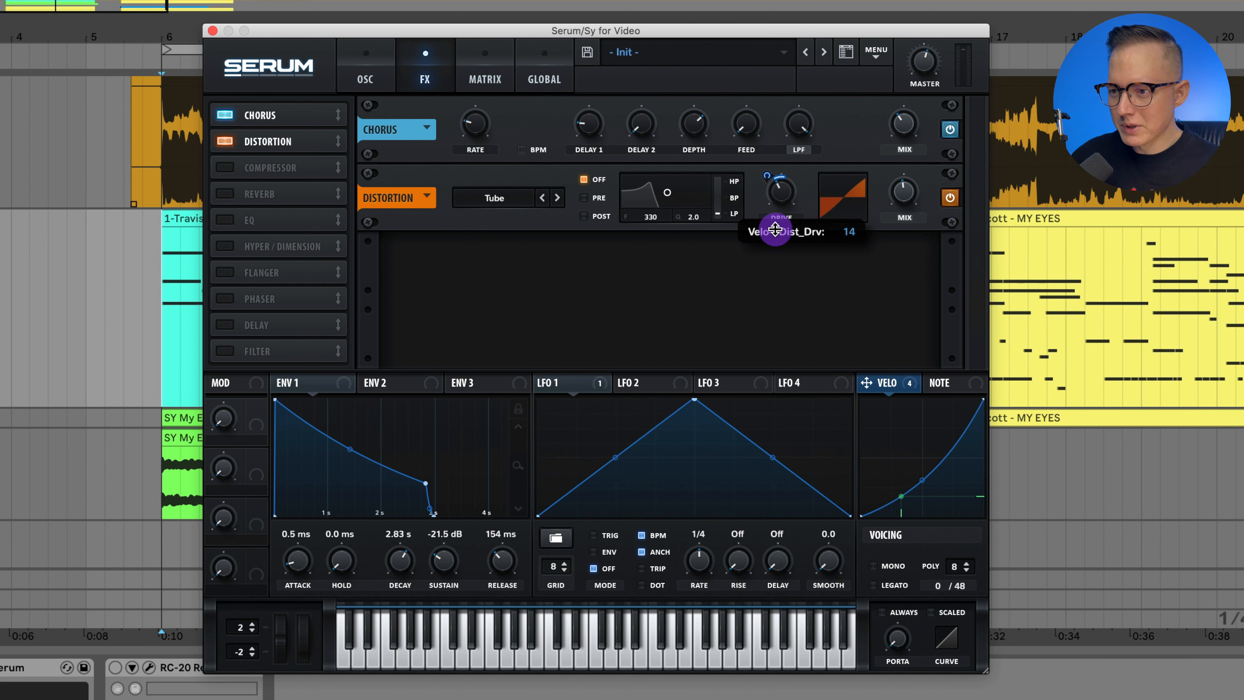
pyautogui.moveTo(775, 228); pyautogui.dragTo(777, 230)
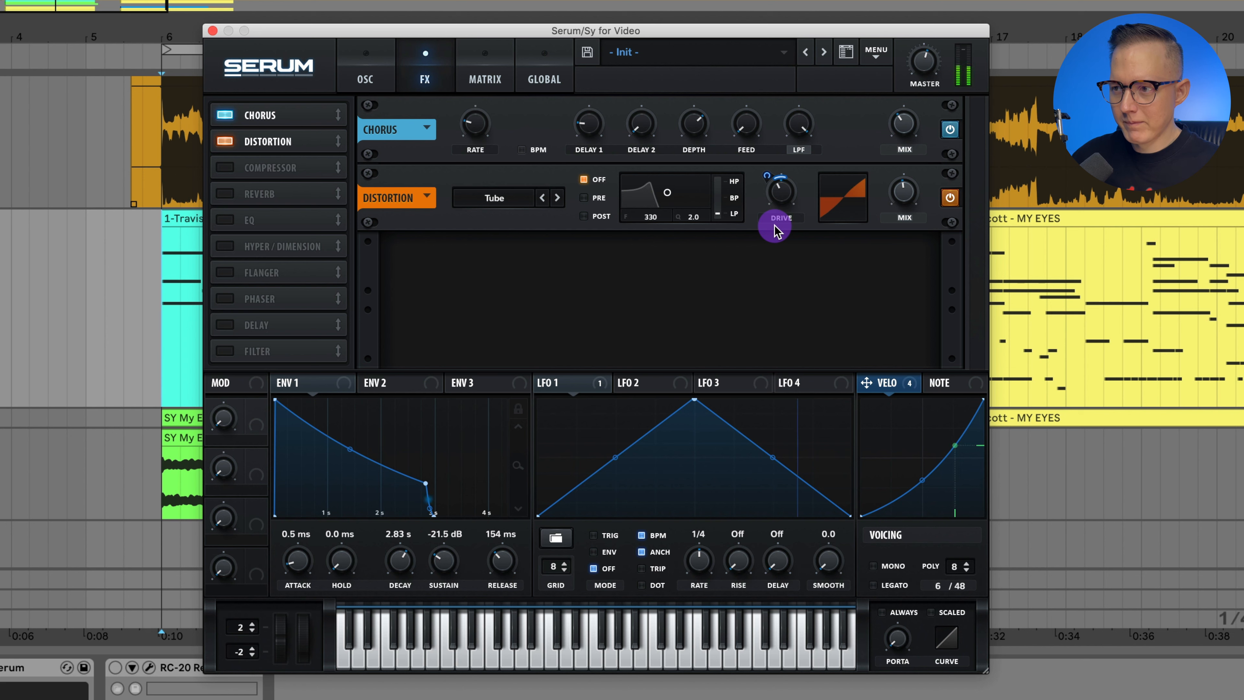
pyautogui.press('space')
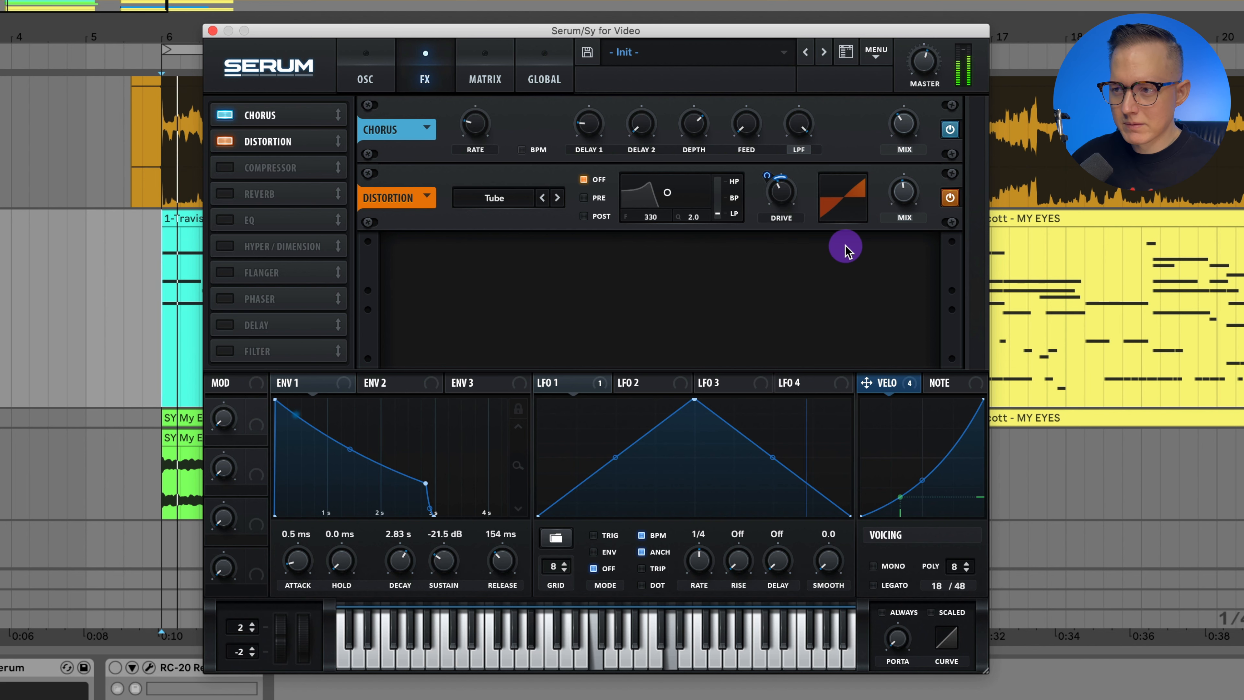
pyautogui.click(212, 31)
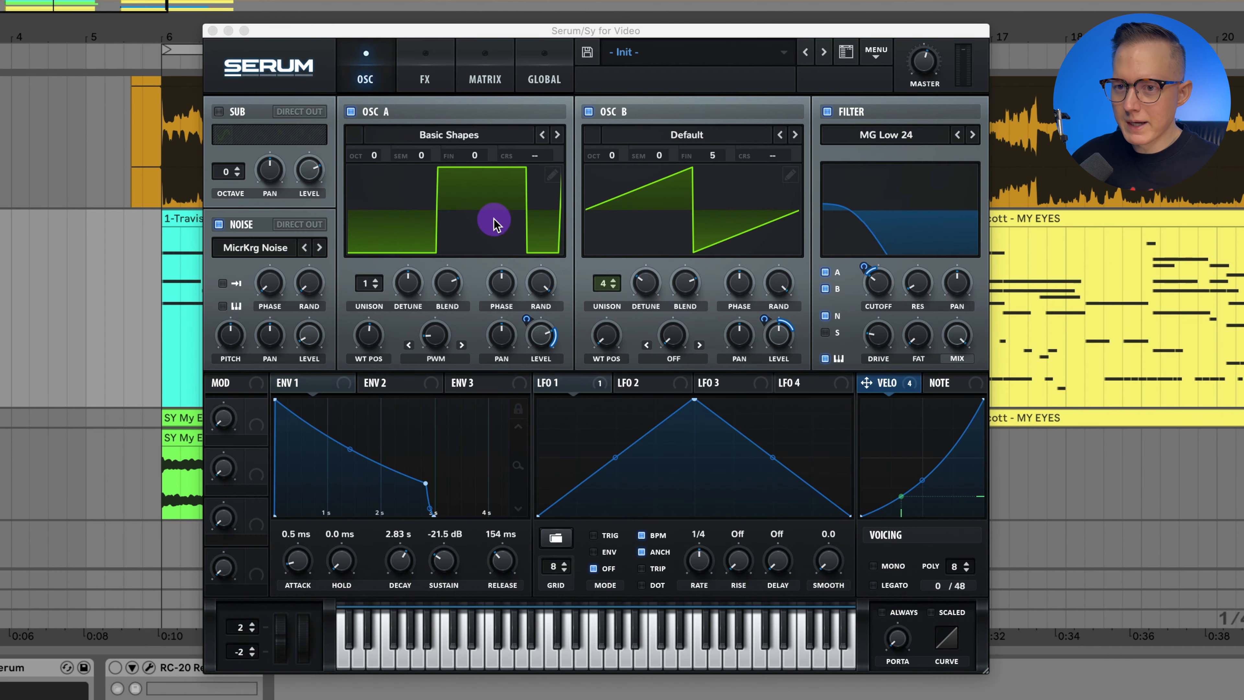
# Enable the compressor in Serum's effects and route velocity to its gain
pyautogui.click(425, 75)
pyautogui.click(261, 168)
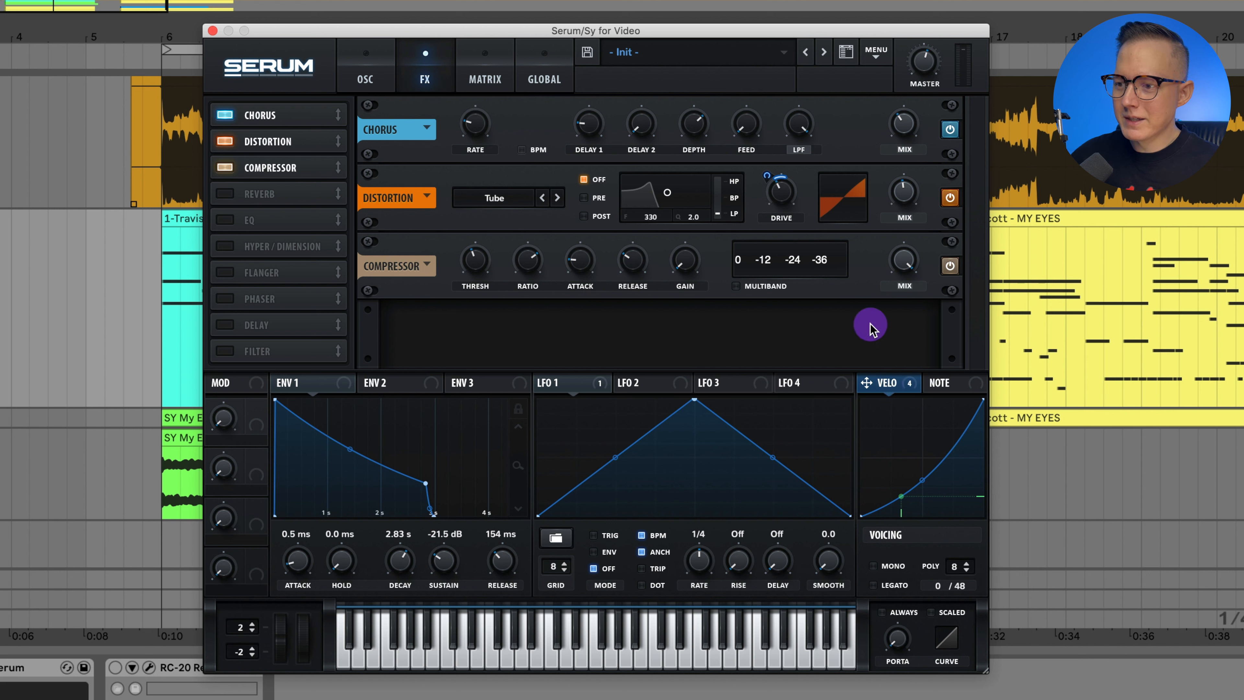
pyautogui.moveTo(906, 387); pyautogui.dragTo(669, 316)
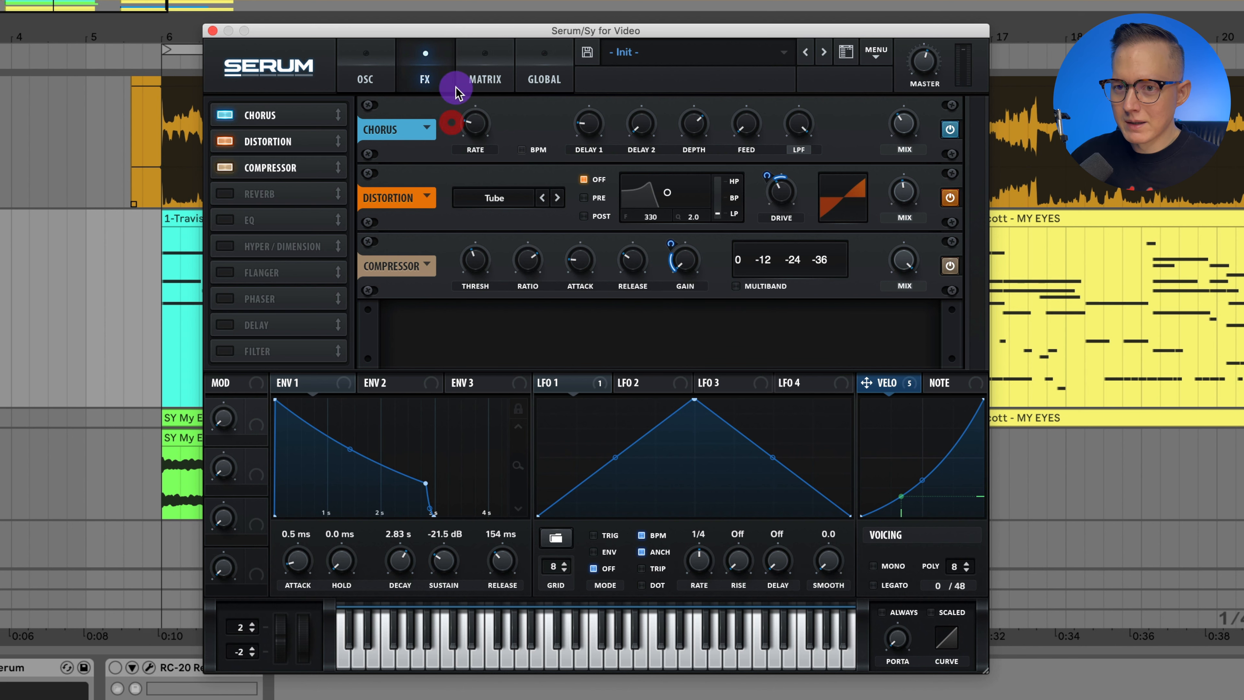
pyautogui.click(378, 71)
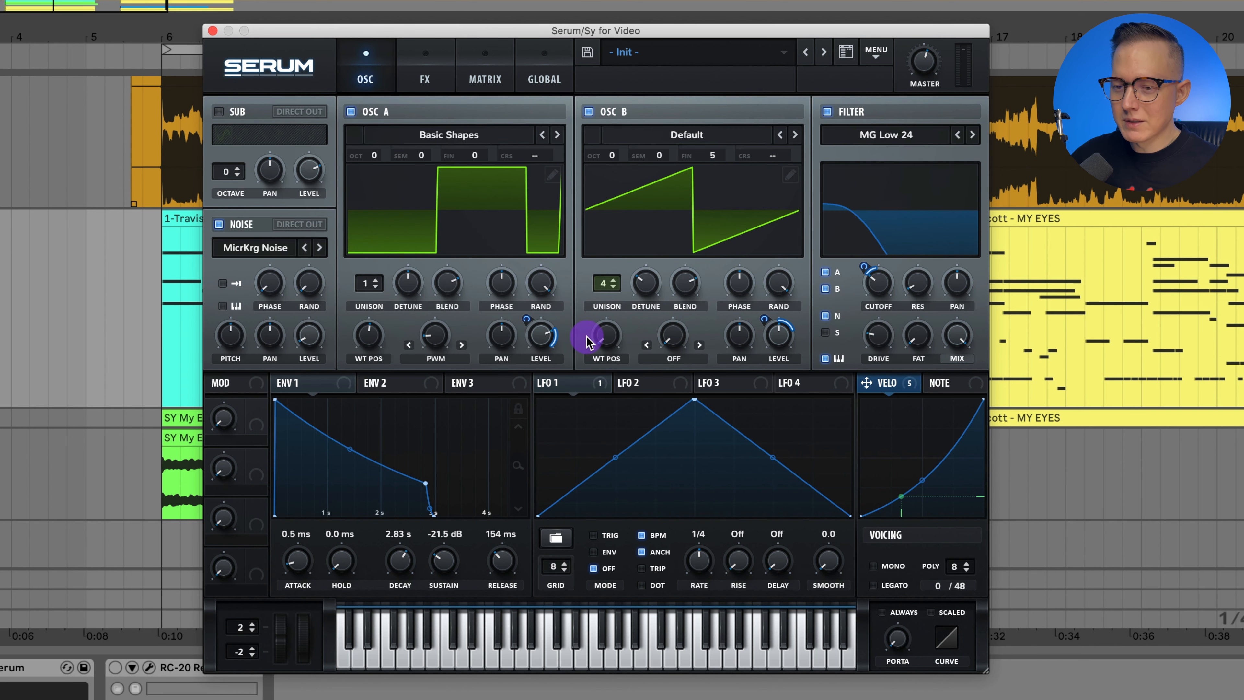
pyautogui.click(436, 80)
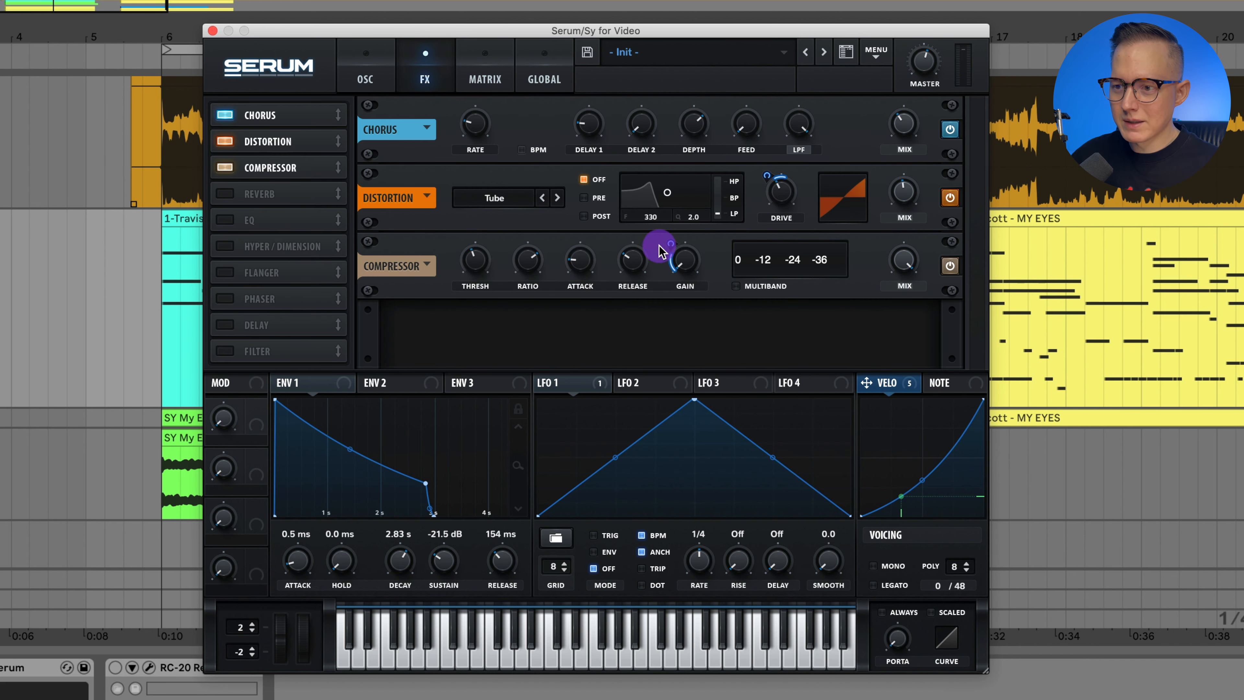
pyautogui.moveTo(670, 242); pyautogui.dragTo(670, 244)
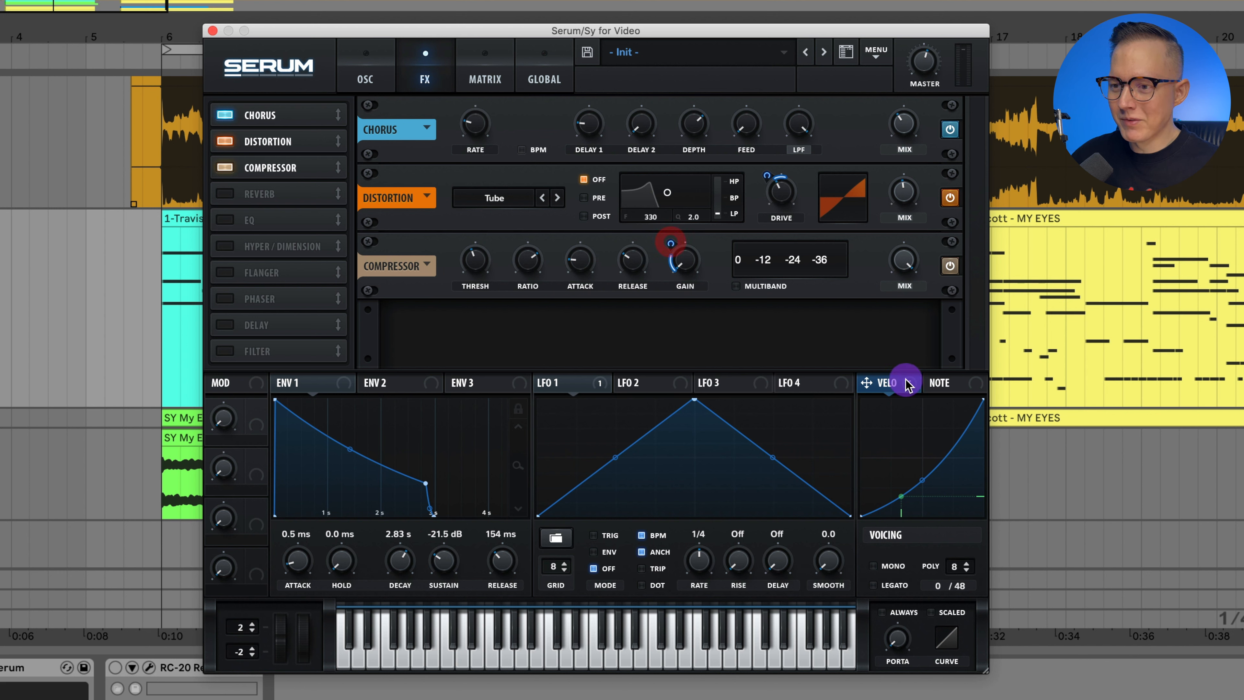
pyautogui.moveTo(668, 244)
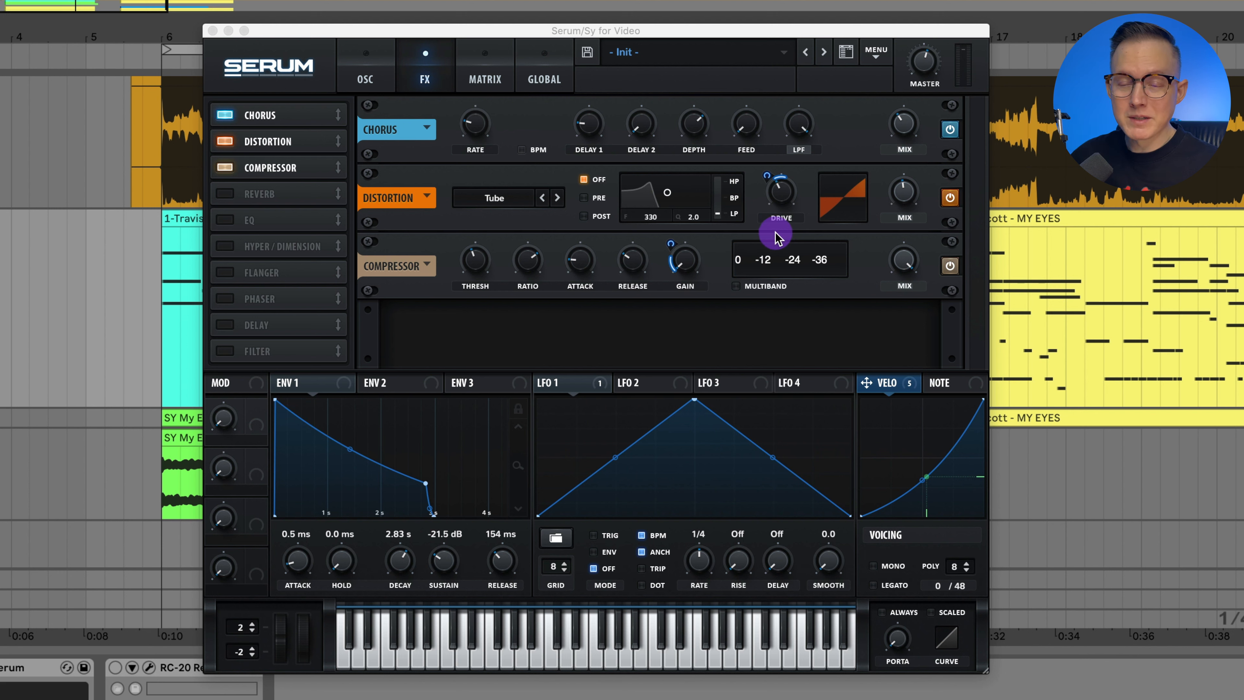
# Enable the reverb in Plate mode and audition the synth part with it
pyautogui.click(220, 193)
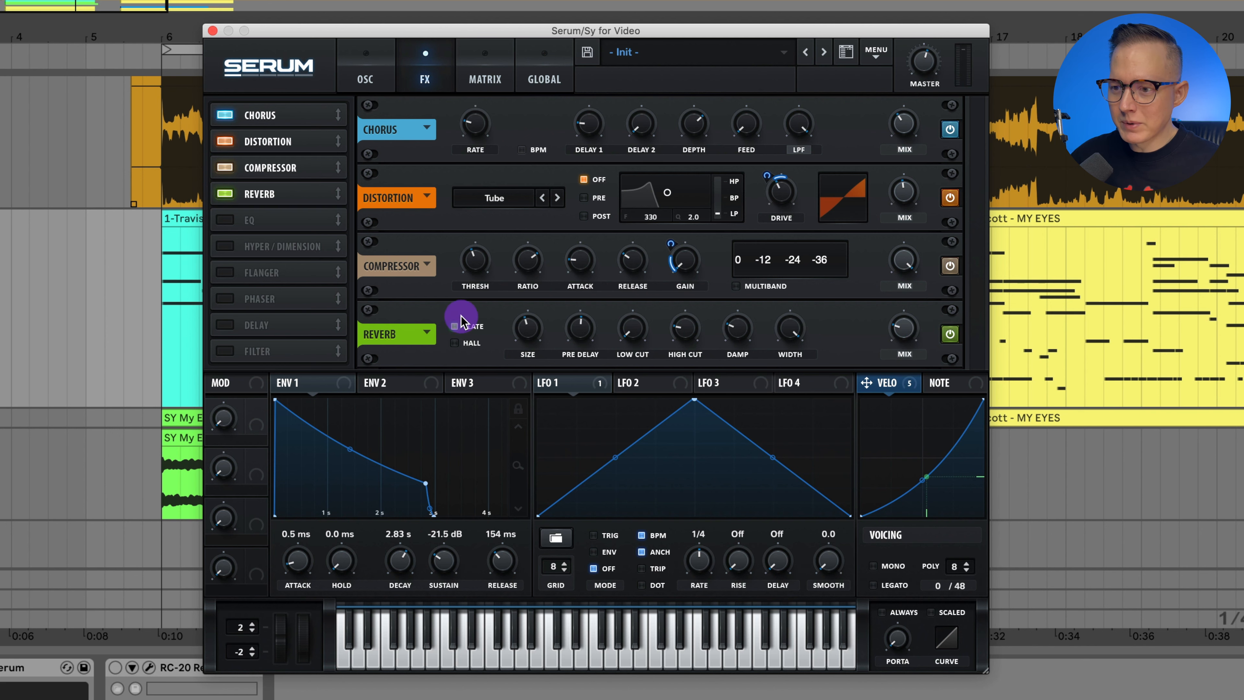
pyautogui.click(214, 31)
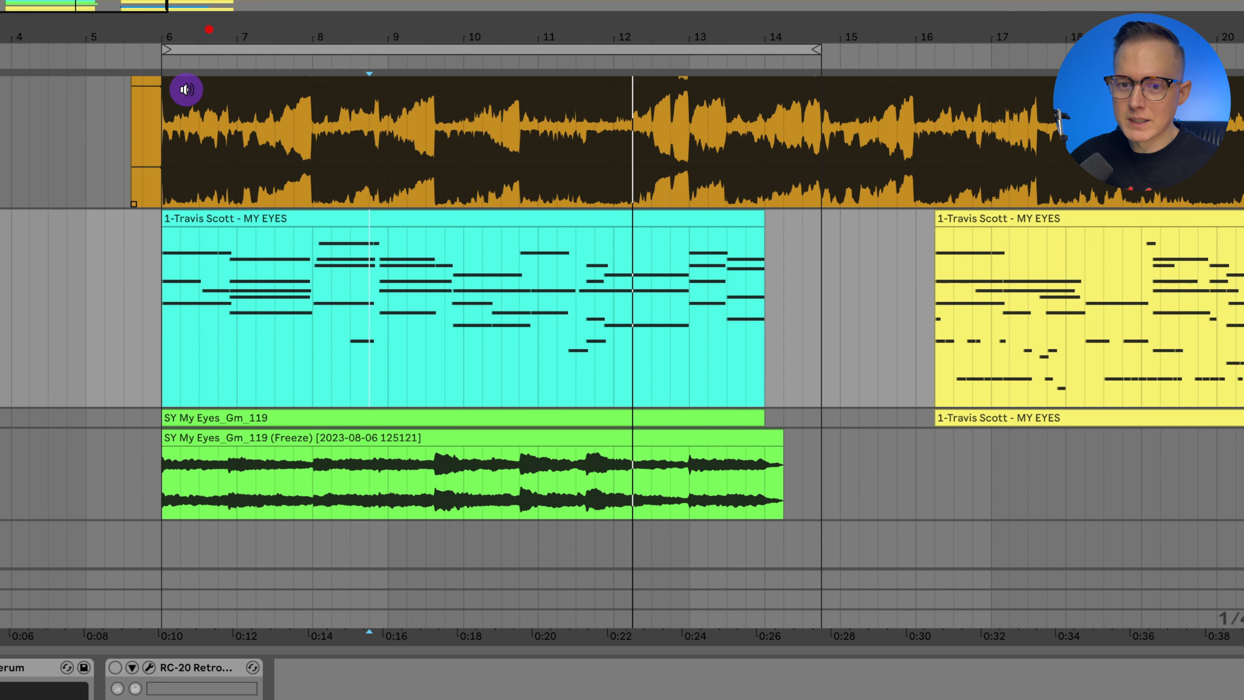
pyautogui.click(158, 297)
pyautogui.press('space')
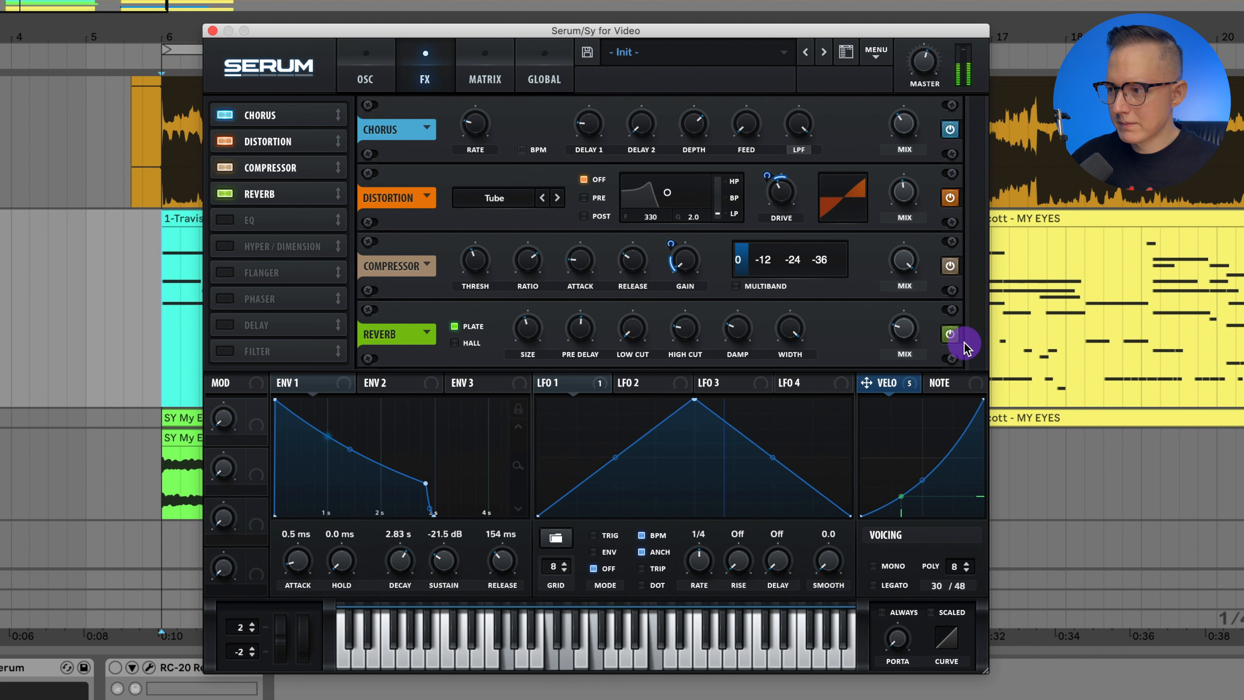
pyautogui.click(1241, 339)
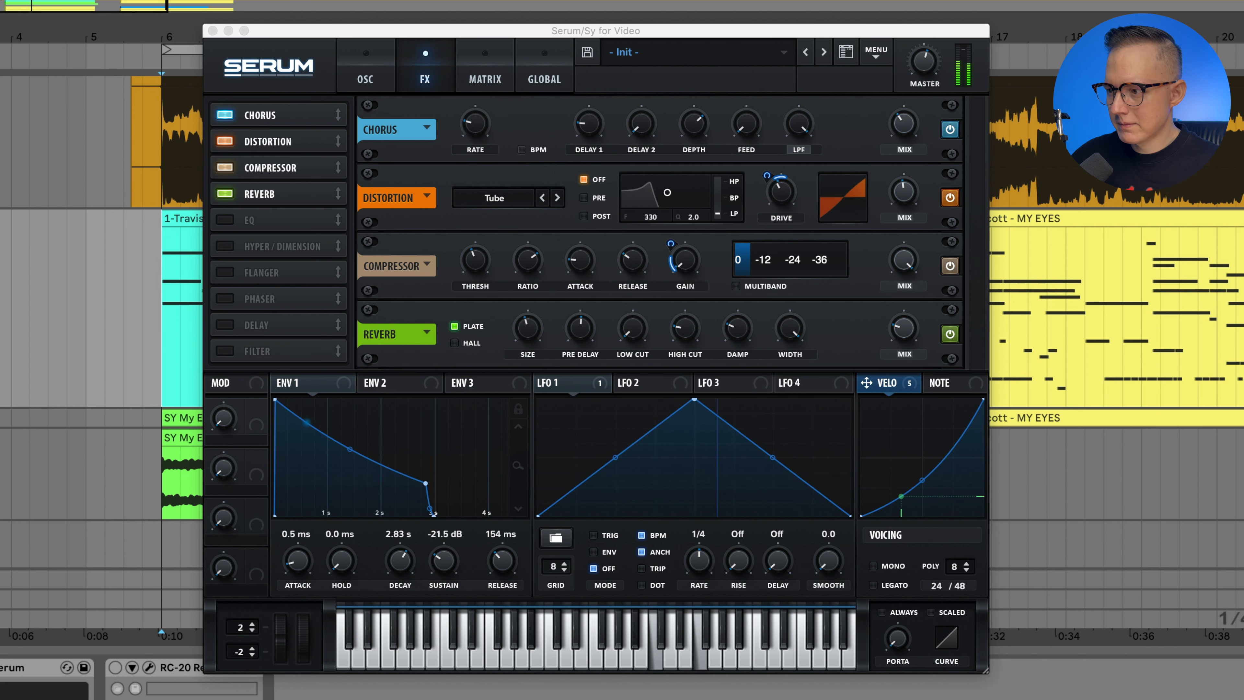
pyautogui.click(1135, 383)
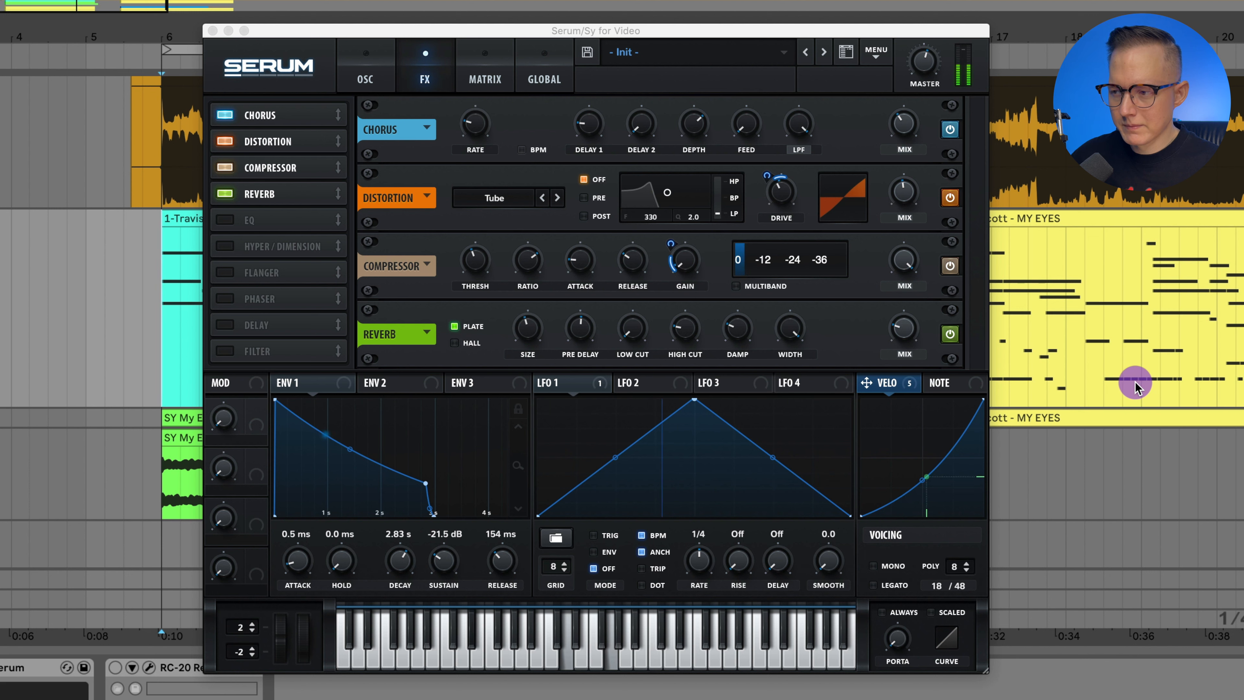
pyautogui.press('space')
# Turn on the RC-20 Retro Color device after Serum, set its noise to 26%, and audition it
pyautogui.click(115, 667)
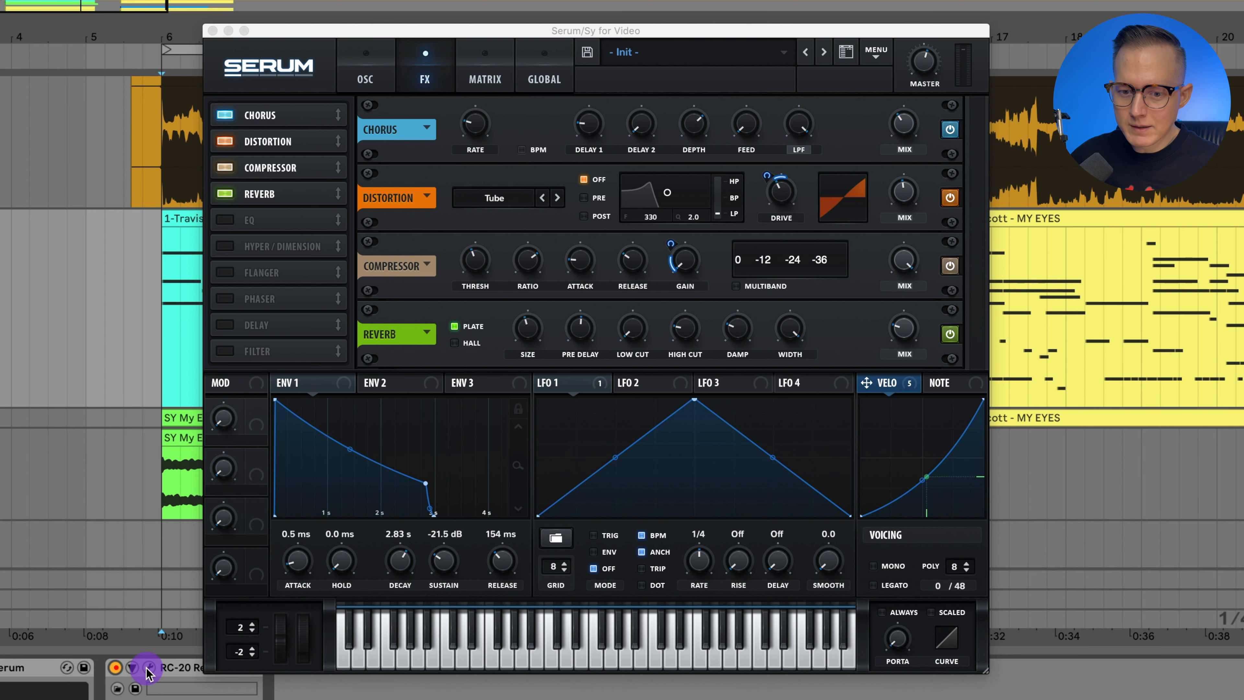
pyautogui.click(149, 666)
pyautogui.moveTo(204, 475); pyautogui.dragTo(216, 474)
pyautogui.press('space')
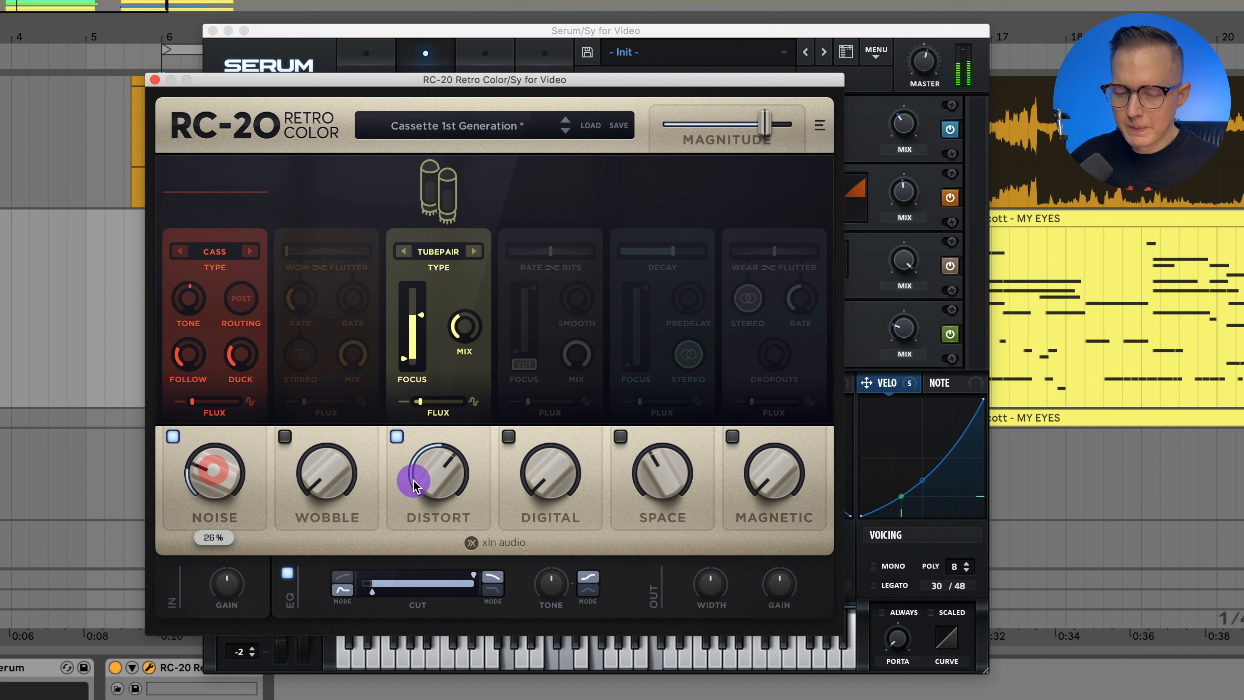
pyautogui.press('space')
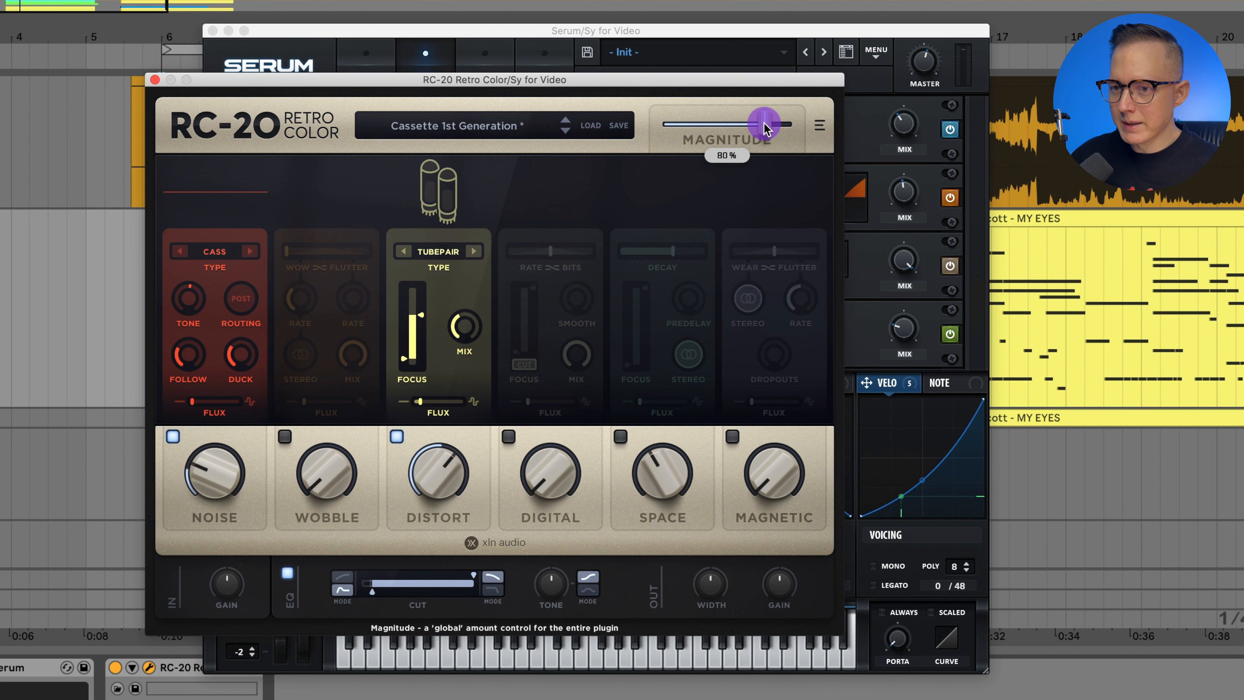
# Close the RC-20 window and play back the synth part from the start with all effects enabled
pyautogui.click(155, 79)
pyautogui.click(156, 297)
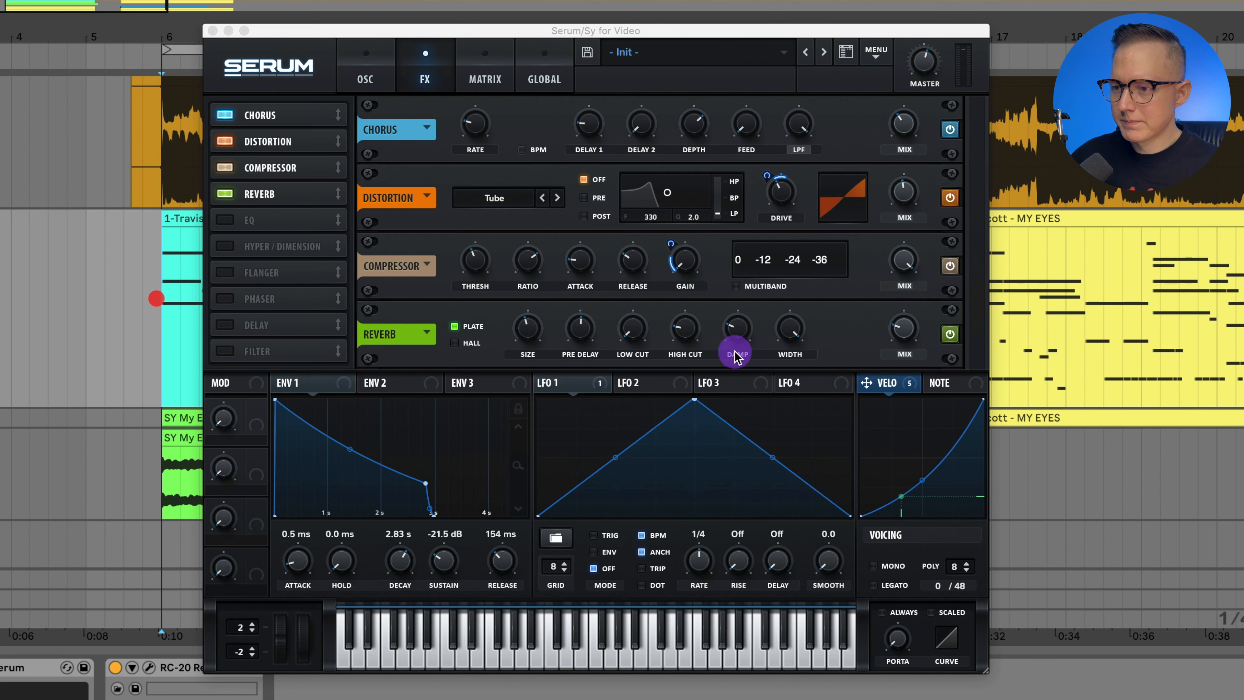
pyautogui.press('space')
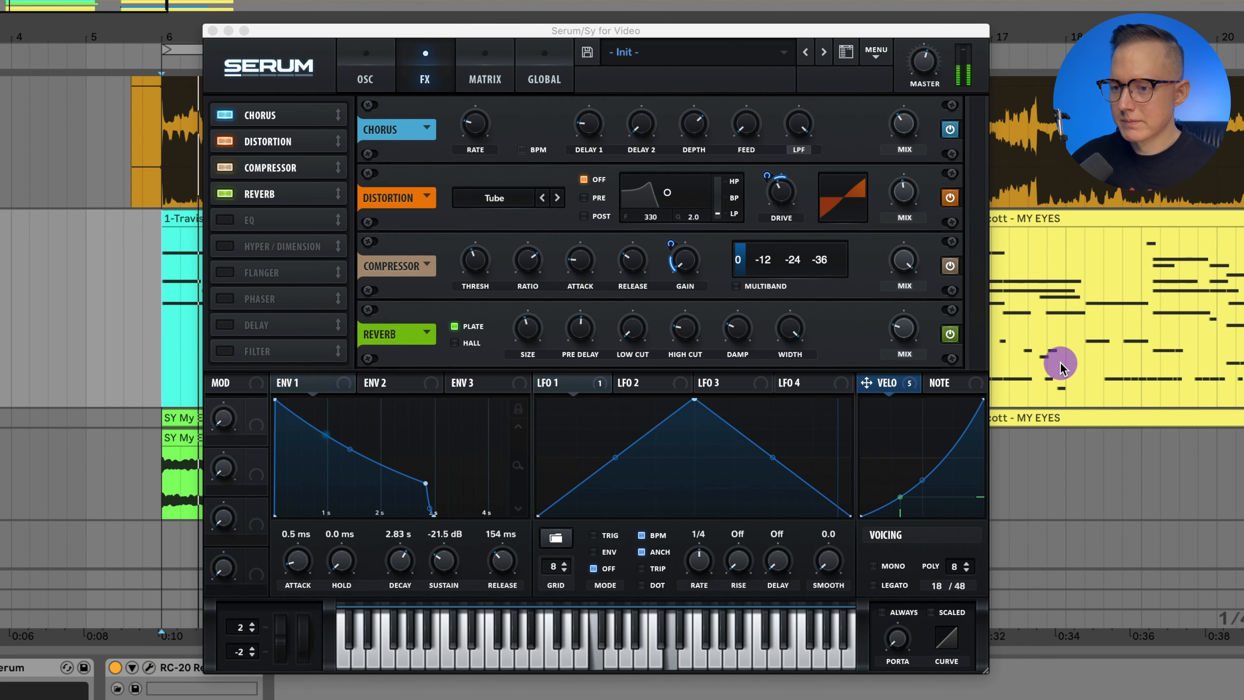